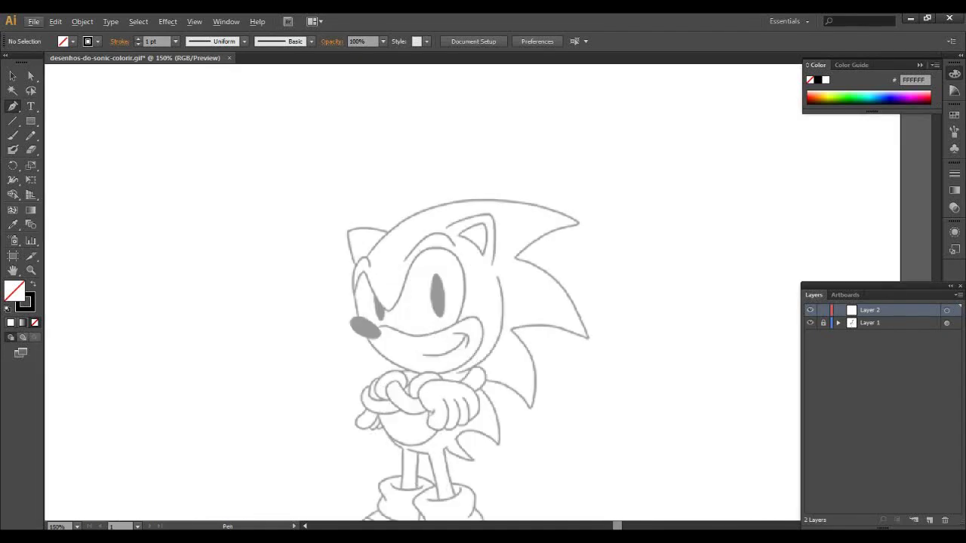
- Trace the outline over the top of Sonic's head to the first spike tips
{"action": "left_click", "coordinate": [581, 222]}
{"action": "left_click_drag", "start_coordinate": [727, 284], "coordinate": [744, 291]}
{"action": "key", "text": "ctrl+z"}
{"action": "key", "text": "ctrl+plus"}
{"action": "key", "text": "ctrl+plus"}
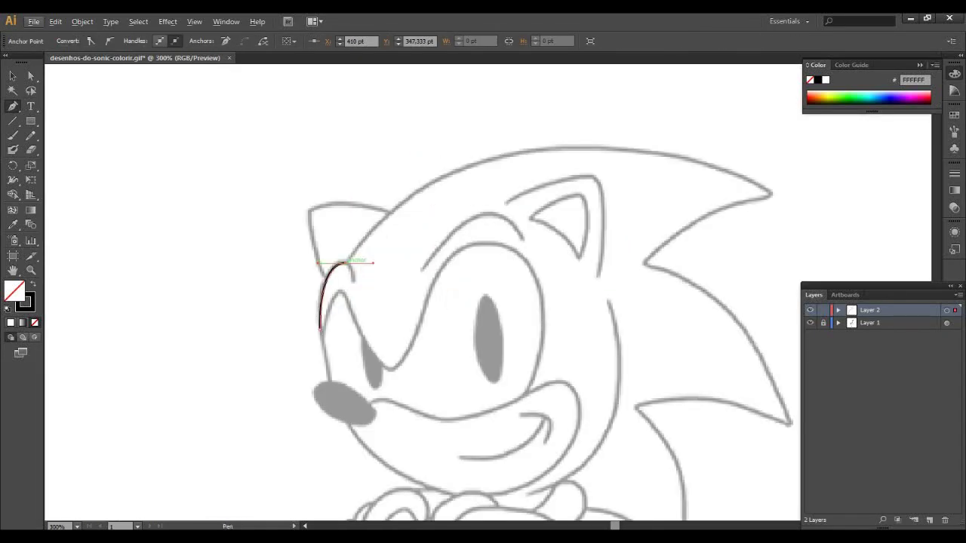
{"action": "left_click_drag", "start_coordinate": [513, 153], "coordinate": [637, 126]}
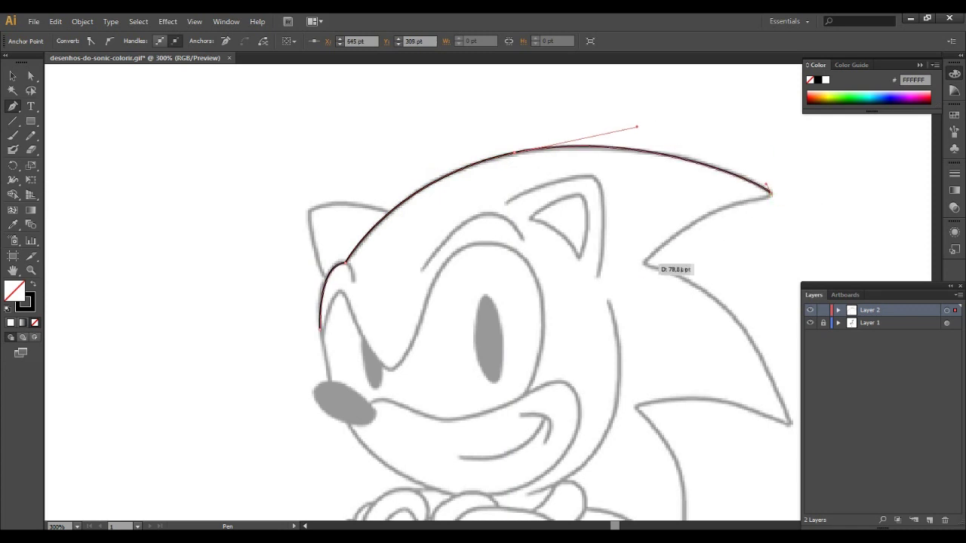
{"action": "left_click_drag", "start_coordinate": [645, 261], "coordinate": [618, 309]}
{"action": "mouse_move", "coordinate": [788, 422]}
{"action": "left_mouse_down"}
{"action": "mouse_move", "coordinate": [671, 340]}
{"action": "mouse_move", "coordinate": [728, 495]}
{"action": "mouse_move", "coordinate": [673, 341]}
{"action": "left_mouse_up"}
- Continue the outline along the back spikes, including the hooked and lower spikes
{"action": "left_click_drag", "start_coordinate": [518, 324], "coordinate": [593, 292]}
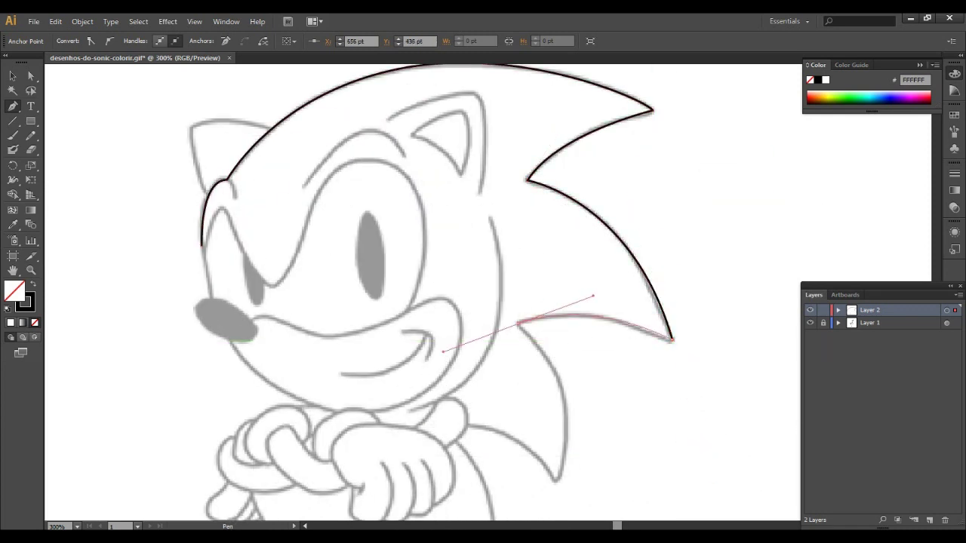
{"action": "mouse_move", "coordinate": [588, 471]}
{"action": "left_mouse_down"}
{"action": "mouse_move", "coordinate": [573, 391]}
{"action": "mouse_move", "coordinate": [500, 498]}
{"action": "left_mouse_up"}
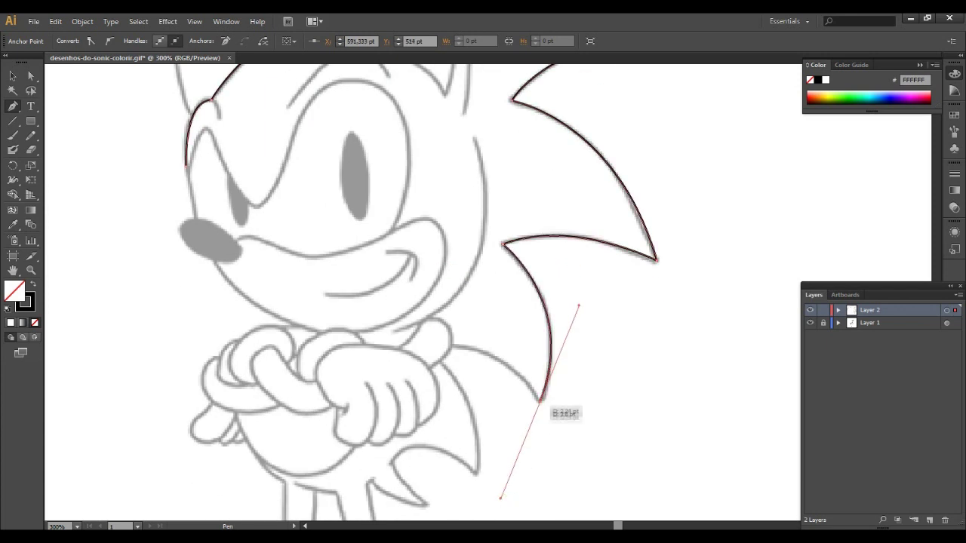
{"action": "mouse_move", "coordinate": [439, 357]}
{"action": "left_mouse_down"}
{"action": "mouse_move", "coordinate": [458, 380]}
{"action": "mouse_move", "coordinate": [447, 306]}
{"action": "left_mouse_up"}
{"action": "left_click_drag", "start_coordinate": [463, 397], "coordinate": [453, 469]}
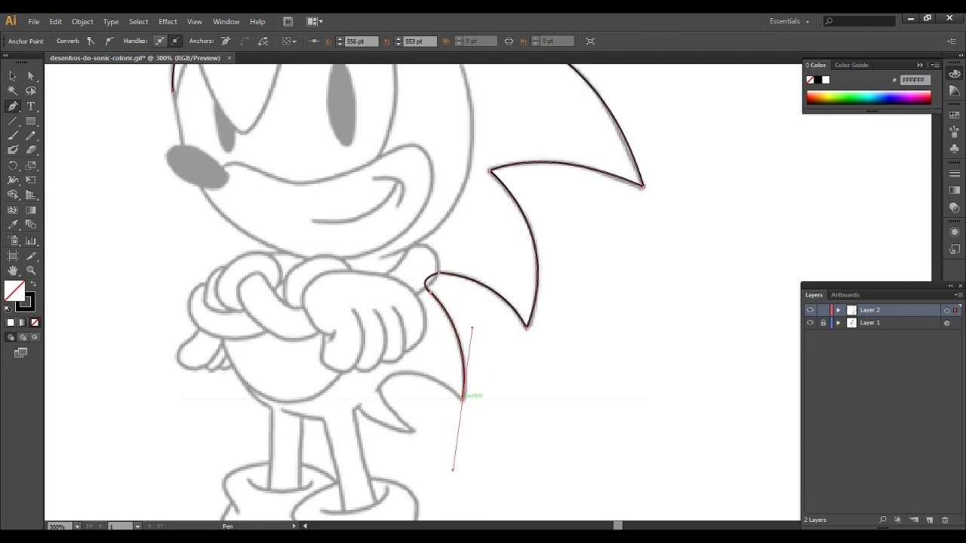
{"action": "left_click", "coordinate": [378, 388]}
{"action": "left_click", "coordinate": [413, 430]}
{"action": "left_click_drag", "start_coordinate": [360, 406], "coordinate": [333, 378]}
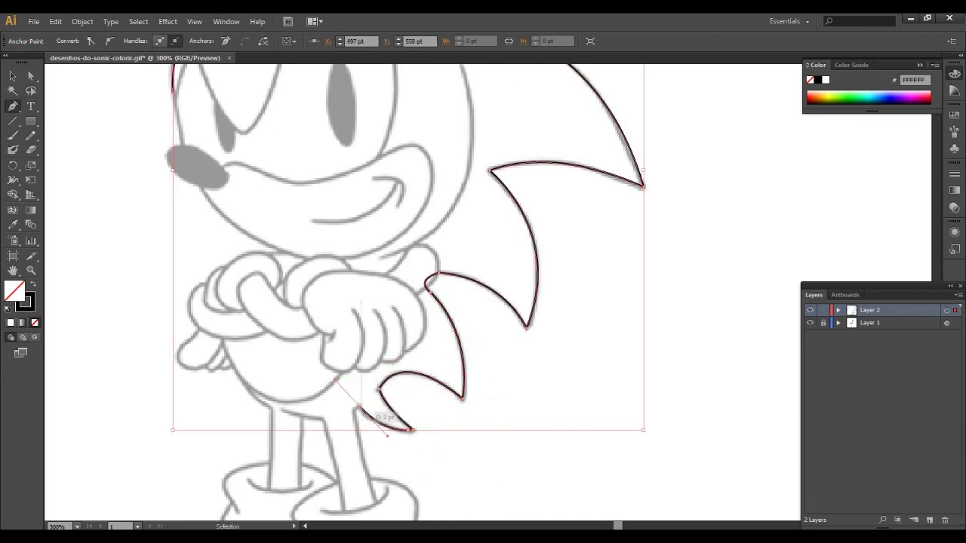
{"action": "scroll", "coordinate": [360, 406], "scroll_direction": "up", "scroll_amount": 2}
{"action": "scroll", "coordinate": [355, 410], "scroll_direction": "down", "scroll_amount": 4}
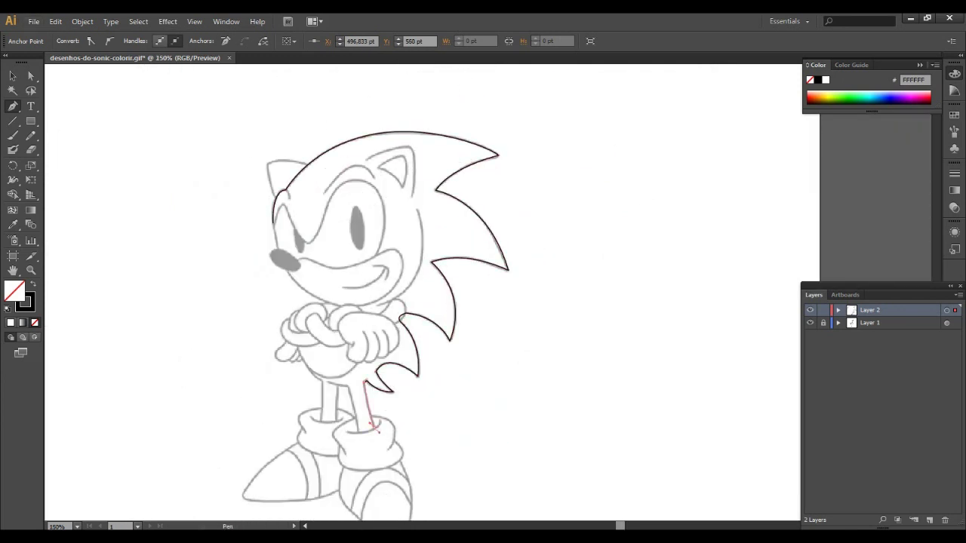
{"action": "scroll", "coordinate": [369, 423], "scroll_direction": "up", "scroll_amount": 4}
{"action": "left_click_drag", "start_coordinate": [360, 404], "coordinate": [377, 421]}
- Trace down and across both legs, placing corners at each leg's top and bottom
{"action": "left_click", "coordinate": [292, 421]}
{"action": "left_click", "coordinate": [255, 238]}
{"action": "left_click", "coordinate": [212, 234]}
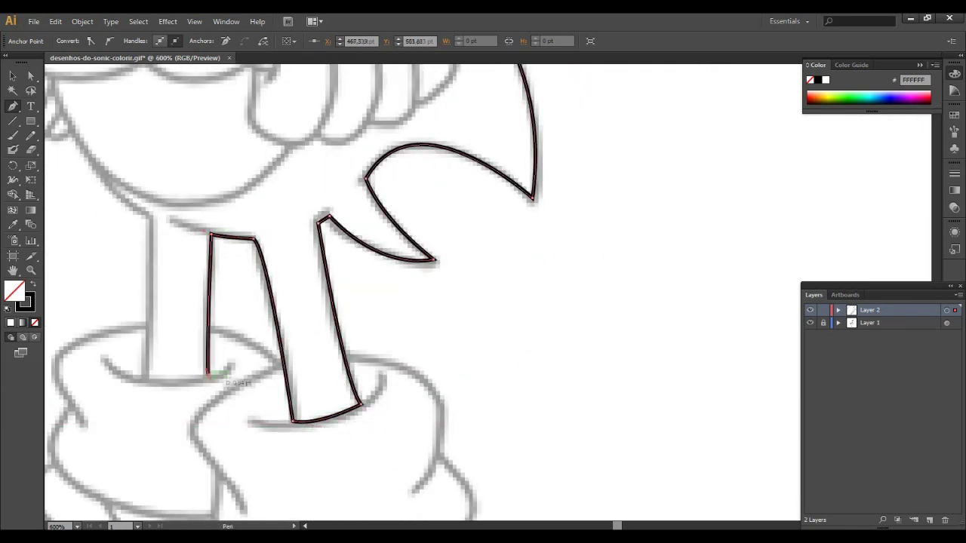
{"action": "left_click", "coordinate": [146, 383]}
{"action": "scroll", "coordinate": [163, 220], "scroll_direction": "down", "scroll_amount": 2}
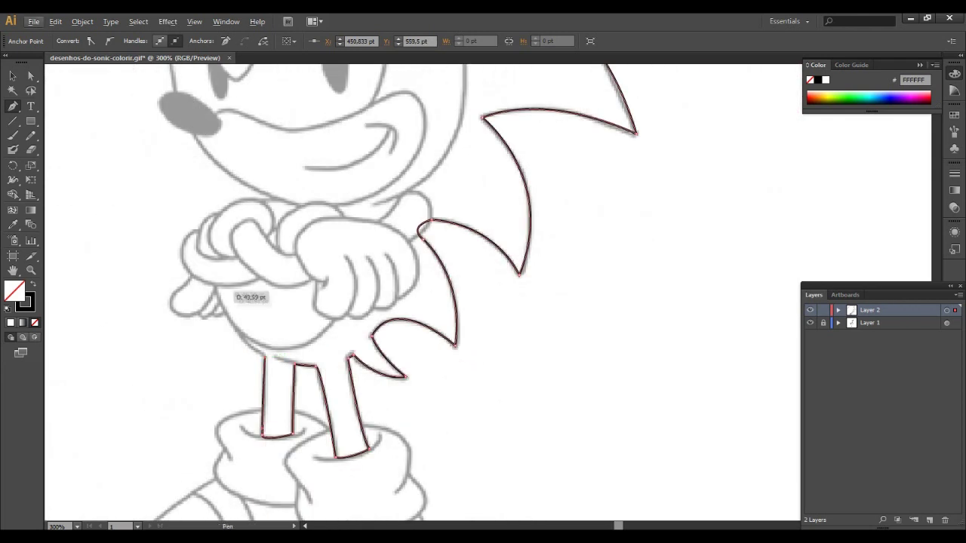
{"action": "scroll", "coordinate": [253, 306], "scroll_direction": "down", "scroll_amount": 1}
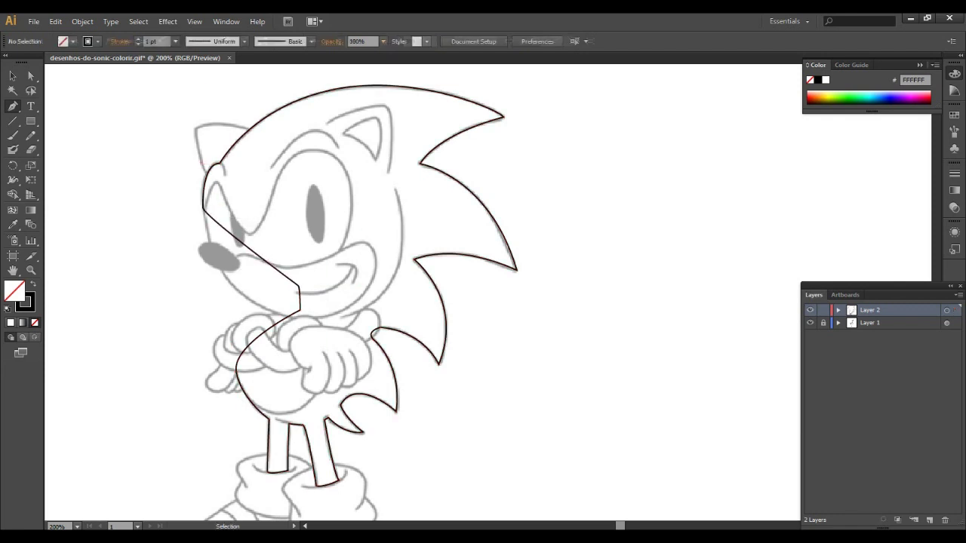
- Outline Sonic's eyes from the cheek, over the top, and down toward the muzzle
{"action": "scroll", "coordinate": [338, 240], "scroll_direction": "up", "scroll_amount": 1}
{"action": "left_click_drag", "start_coordinate": [153, 159], "coordinate": [177, 141]}
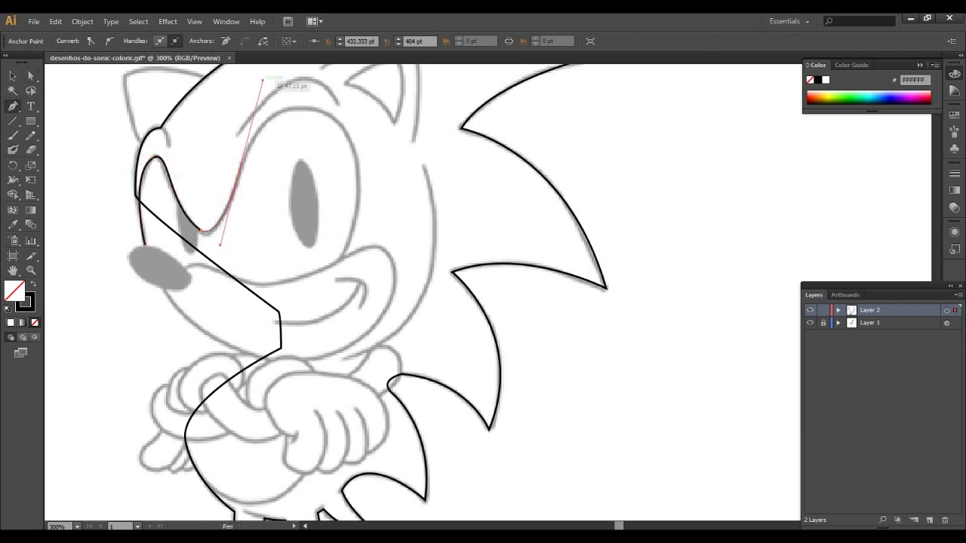
{"action": "left_click_drag", "start_coordinate": [351, 200], "coordinate": [361, 225]}
{"action": "mouse_move", "coordinate": [272, 284]}
{"action": "left_mouse_down"}
{"action": "mouse_move", "coordinate": [228, 285]}
{"action": "mouse_move", "coordinate": [192, 257]}
{"action": "mouse_move", "coordinate": [205, 276]}
{"action": "left_mouse_up"}
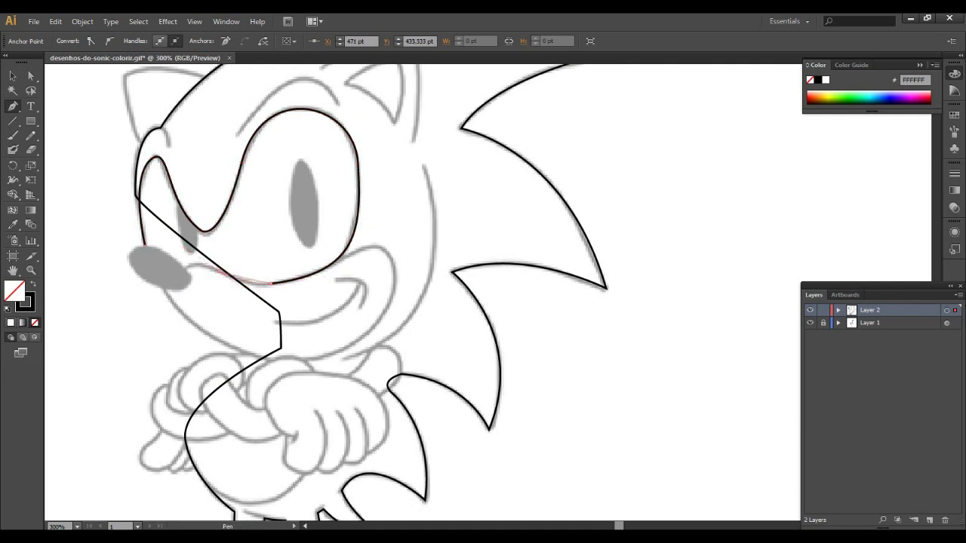
- Close the nose outline and reshape it to fit the sketch
{"action": "key", "text": "ctrl+plus"}
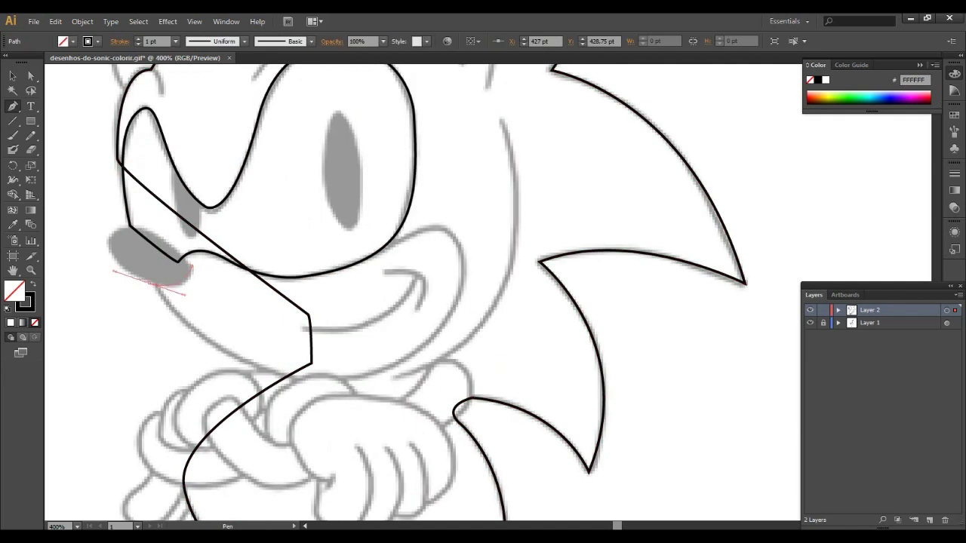
{"action": "mouse_move", "coordinate": [130, 226]}
{"action": "left_mouse_down"}
{"action": "mouse_move", "coordinate": [227, 264]}
{"action": "mouse_move", "coordinate": [190, 297]}
{"action": "left_mouse_up"}
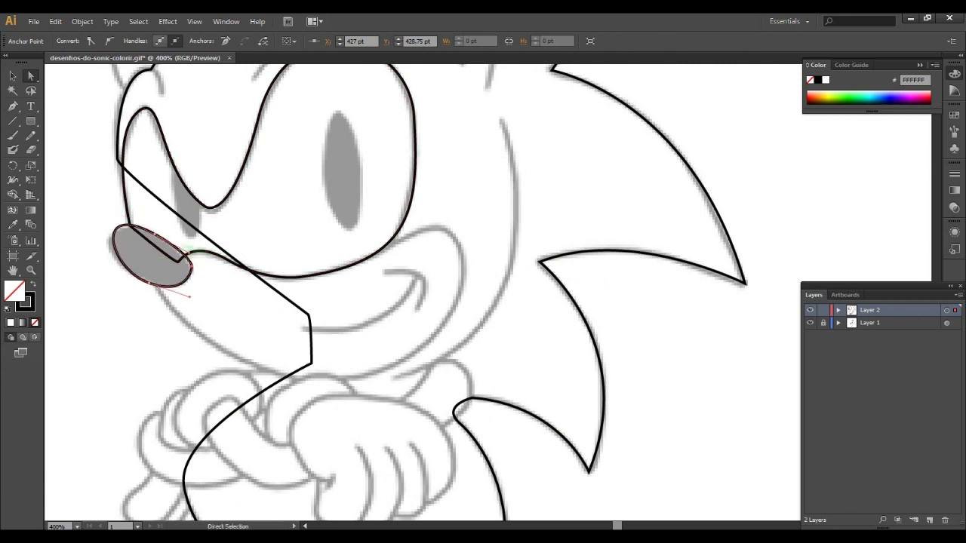
{"action": "left_click_drag", "start_coordinate": [153, 238], "coordinate": [195, 264]}
{"action": "key", "text": "ctrl+shift+a"}
{"action": "key", "text": "ctrl+minus"}
{"action": "key", "text": "ctrl+plus"}
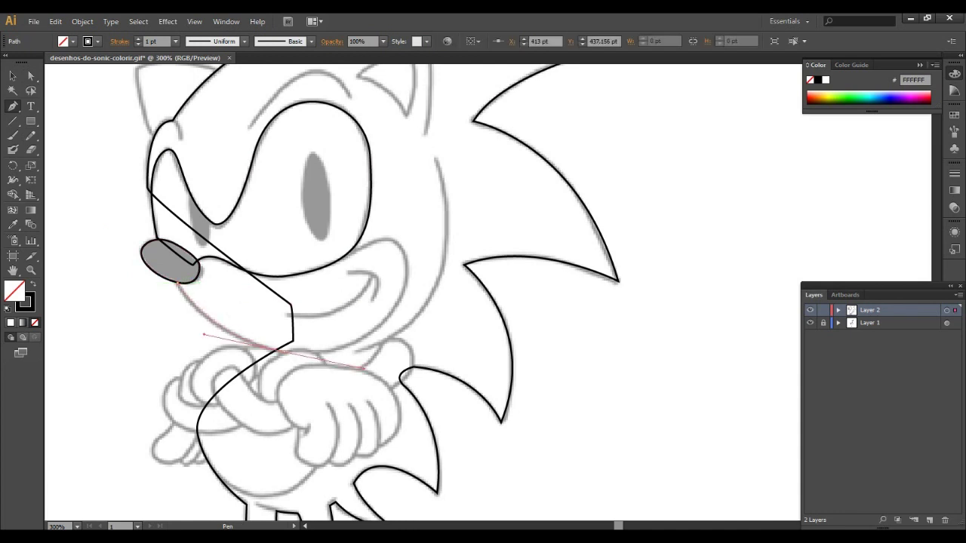
- Trace the muzzle curve from the nose up the jaw and back to the mouth corner
{"action": "left_click", "coordinate": [283, 349]}
{"action": "left_click_drag", "start_coordinate": [398, 245], "coordinate": [362, 169]}
{"action": "key", "text": "ctrl+z"}
{"action": "left_click_drag", "start_coordinate": [382, 325], "coordinate": [421, 277]}
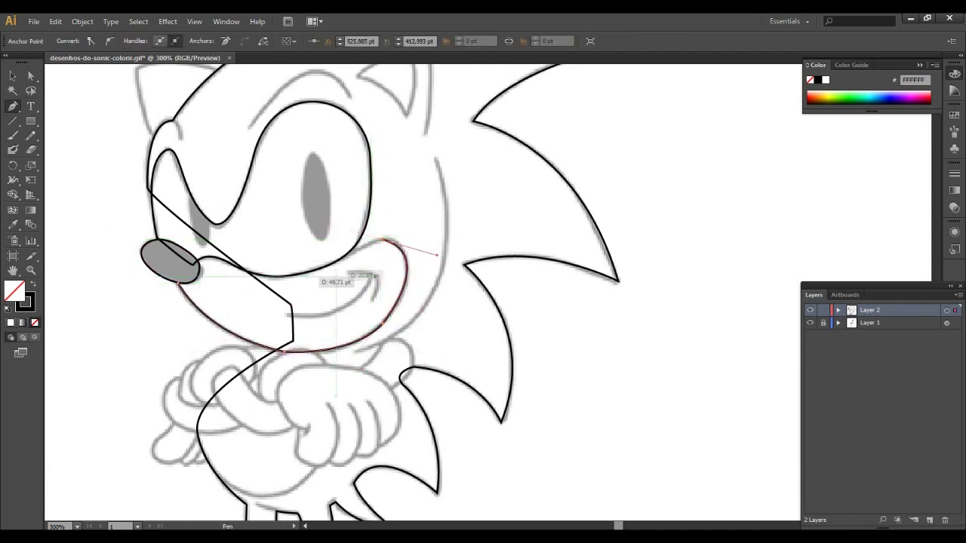
{"action": "left_click_drag", "start_coordinate": [398, 240], "coordinate": [407, 226]}
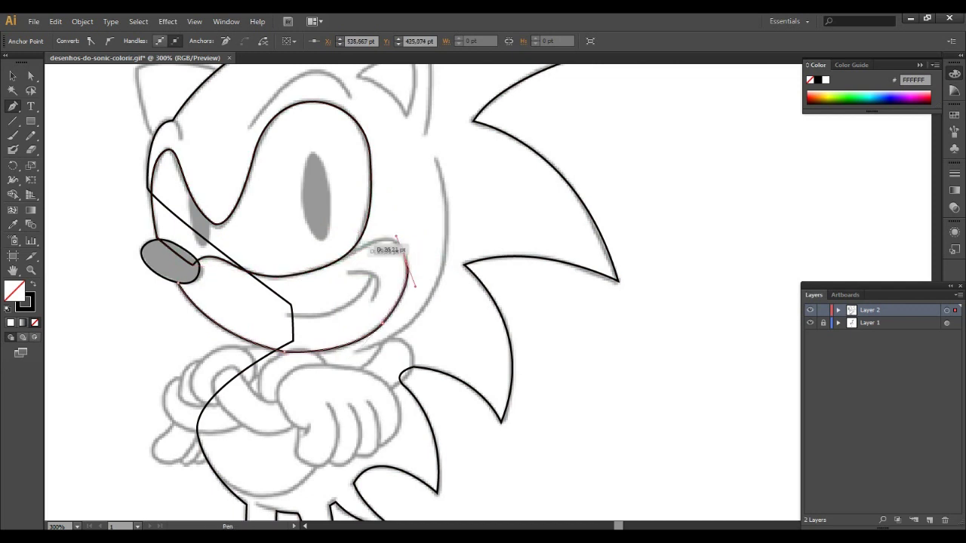
{"action": "left_click_drag", "start_coordinate": [351, 249], "coordinate": [298, 280]}
{"action": "left_click_drag", "start_coordinate": [181, 282], "coordinate": [171, 325]}
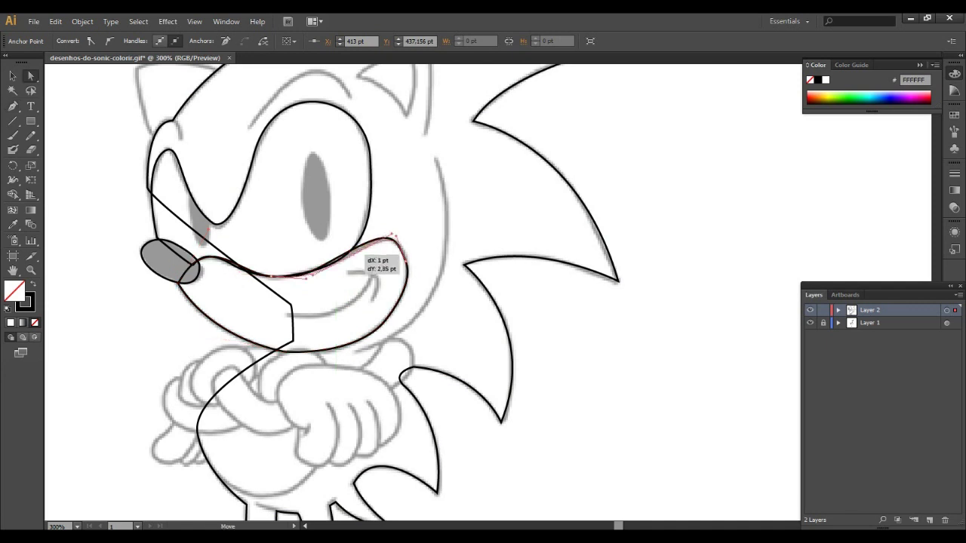
{"action": "key", "text": "ctrl+1"}
{"action": "key", "text": "ctrl+equal"}
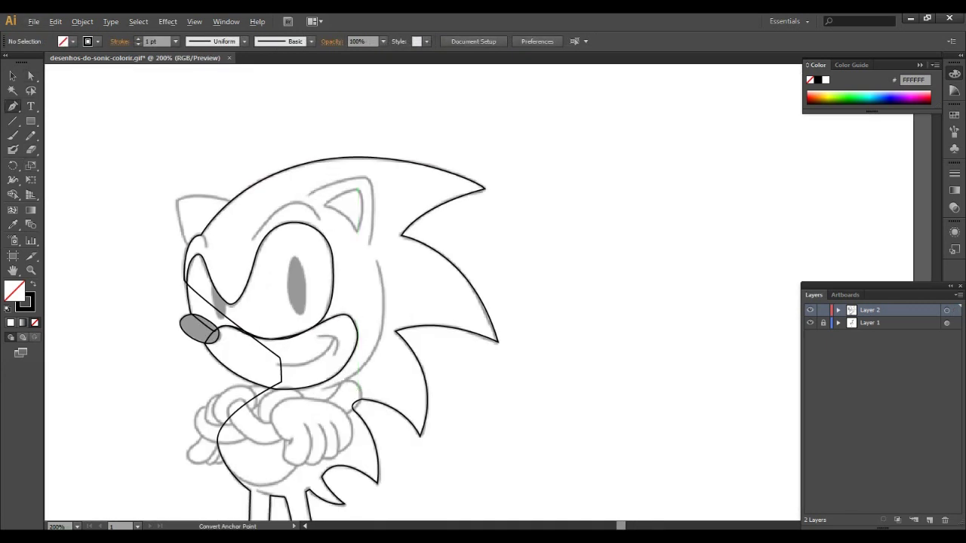
- Draw the curved inner-ear line on the head
{"action": "key", "text": "p"}
{"action": "left_click", "coordinate": [372, 241]}
{"action": "key", "text": "ctrl+equal"}
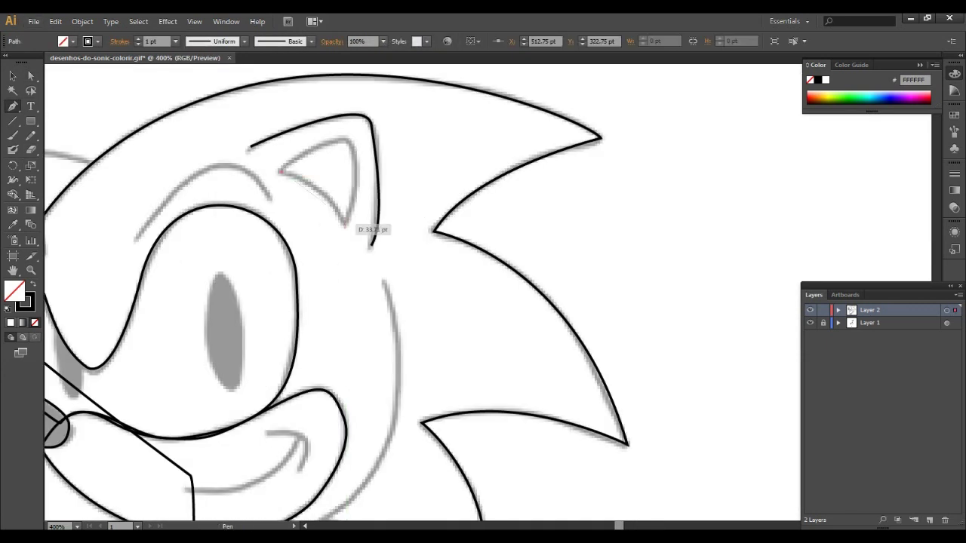
{"action": "left_click", "coordinate": [281, 172]}
{"action": "left_click_drag", "start_coordinate": [344, 222], "coordinate": [351, 247]}
- Draw the brow arc over the eye
{"action": "key", "text": "ctrl+minus"}
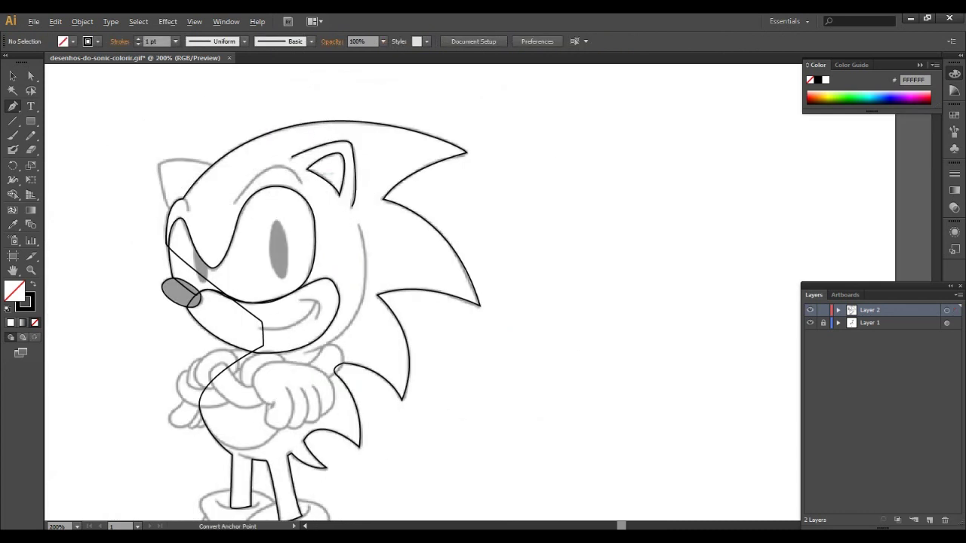
{"action": "key", "text": "ctrl+equal"}
{"action": "left_click", "coordinate": [264, 198]}
{"action": "left_click_drag", "start_coordinate": [320, 139], "coordinate": [345, 119]}
{"action": "left_click_drag", "start_coordinate": [401, 156], "coordinate": [411, 185]}
- Outline the left ear up to its tip and close it against the head
{"action": "left_click", "coordinate": [115, 120]}
{"action": "left_click_drag", "start_coordinate": [135, 207], "coordinate": [161, 238]}
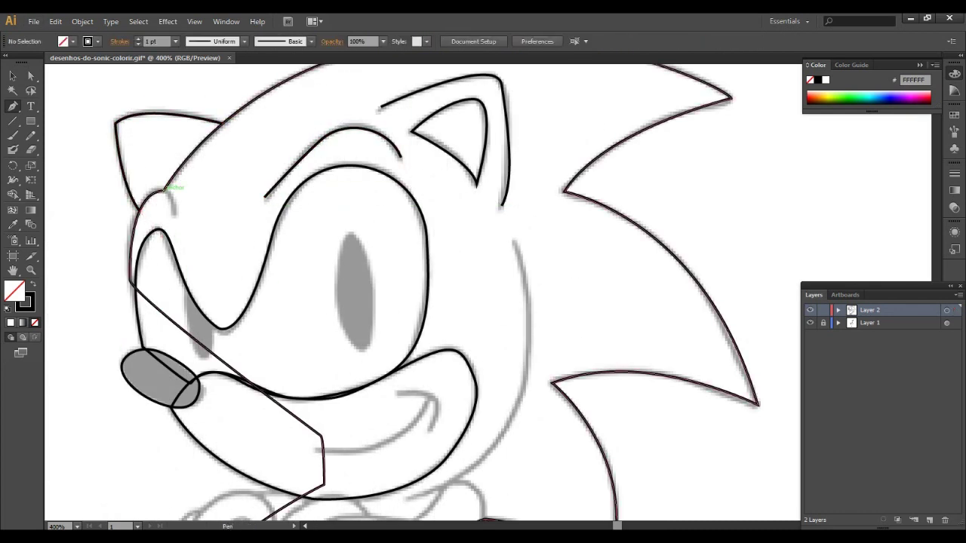
{"action": "left_click", "coordinate": [223, 119]}
{"action": "key", "text": "v"}
{"action": "key", "text": "p"}
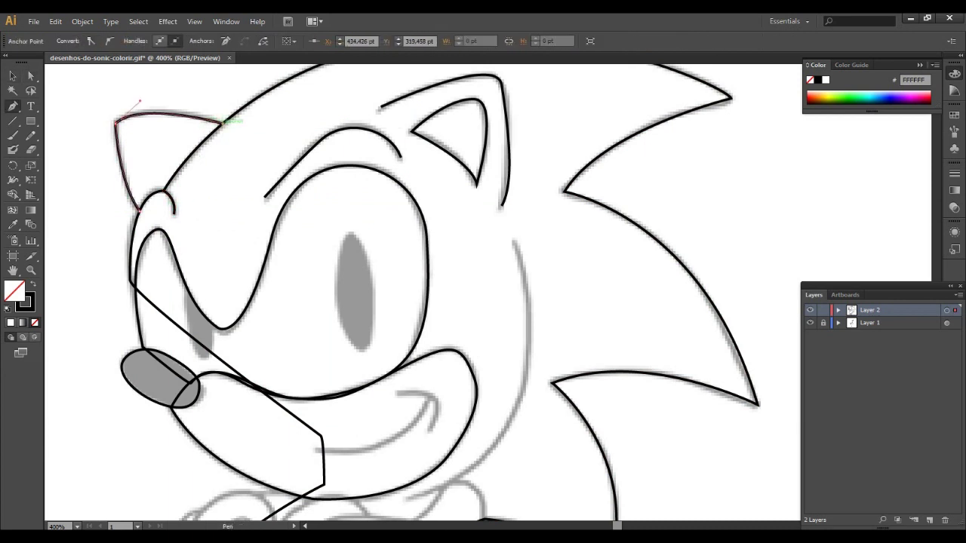
{"action": "left_click", "coordinate": [166, 191]}
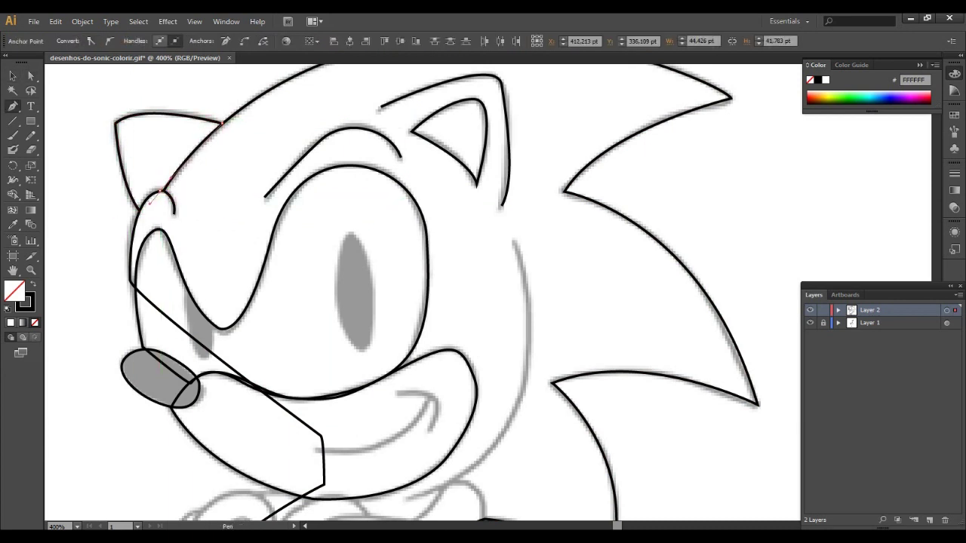
- Trace the forehead quill curving down along the head onto the brow
{"action": "scroll", "coordinate": [155, 216], "scroll_direction": "up", "scroll_amount": 2}
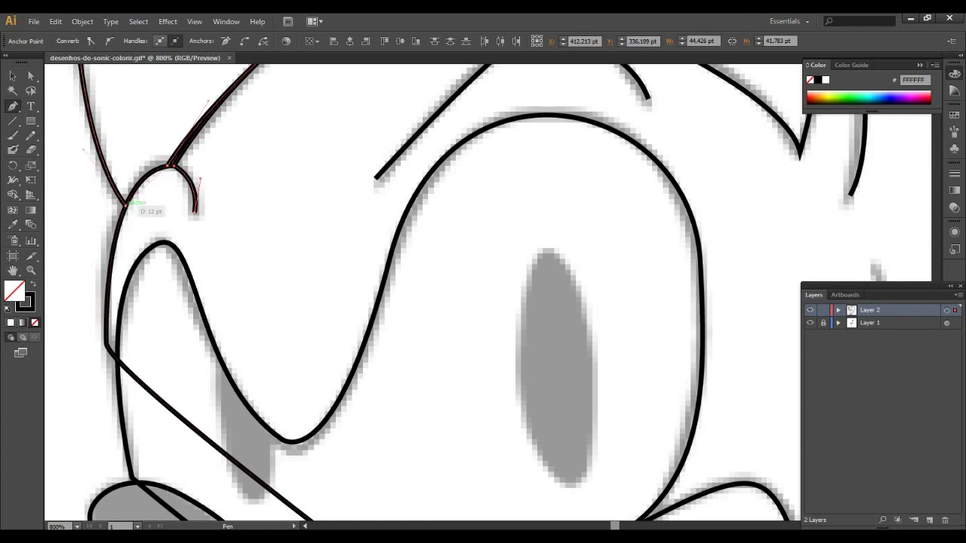
{"action": "scroll", "coordinate": [423, 294], "scroll_direction": "down", "scroll_amount": 5}
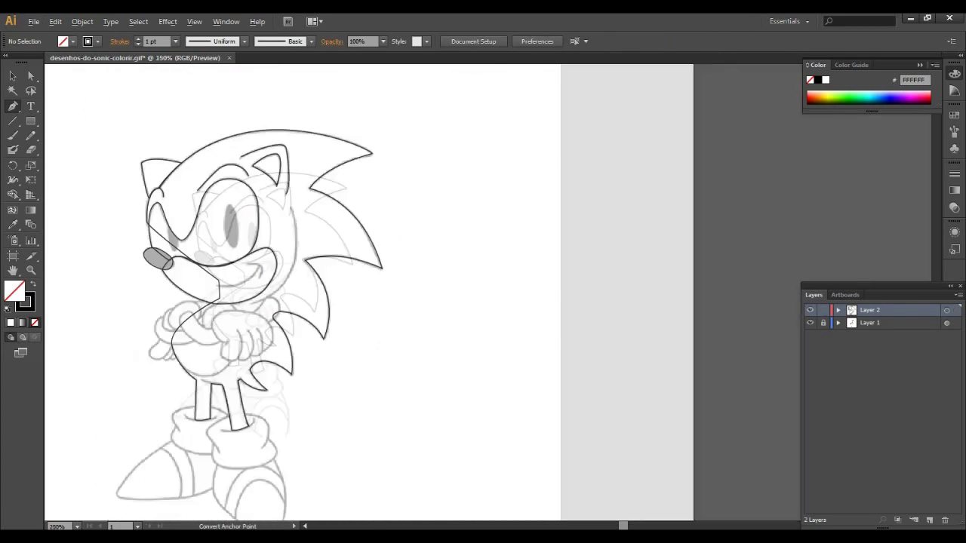
{"action": "scroll", "coordinate": [392, 206], "scroll_direction": "up", "scroll_amount": 1}
{"action": "scroll", "coordinate": [377, 226], "scroll_direction": "up", "scroll_amount": 2}
{"action": "left_click", "coordinate": [339, 140]}
{"action": "left_click_drag", "start_coordinate": [288, 268], "coordinate": [381, 234]}
{"action": "scroll", "coordinate": [339, 302], "scroll_direction": "down", "scroll_amount": 1}
{"action": "scroll", "coordinate": [340, 301], "scroll_direction": "up", "scroll_amount": 1}
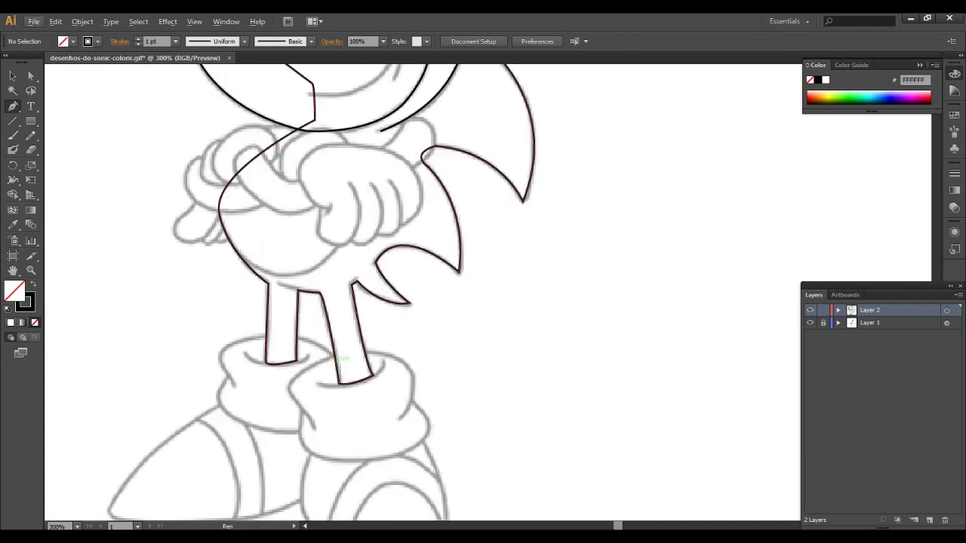
- Trace the right sock cuff as a closed curved outline
{"action": "left_click_drag", "start_coordinate": [305, 417], "coordinate": [305, 417]}
{"action": "left_click_drag", "start_coordinate": [306, 448], "coordinate": [323, 455]}
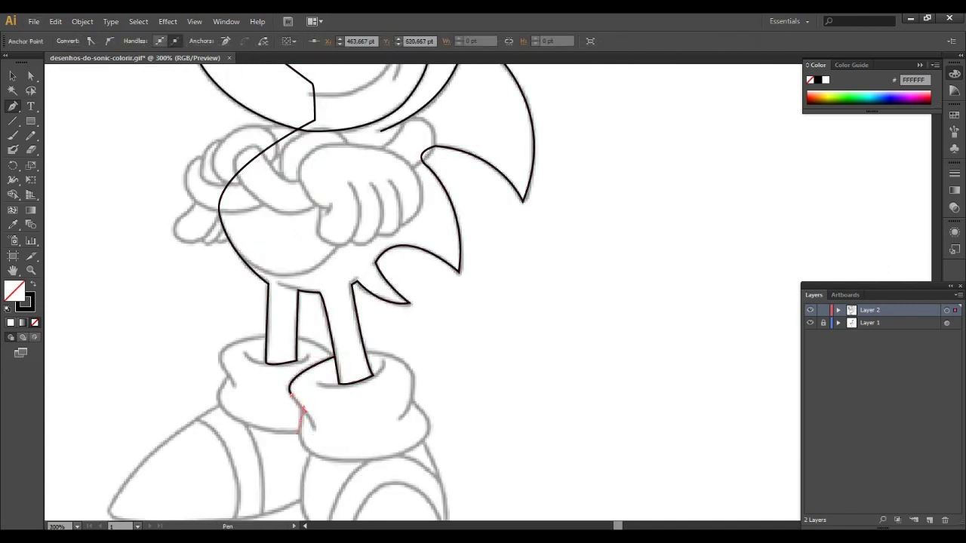
{"action": "left_click_drag", "start_coordinate": [393, 459], "coordinate": [453, 434]}
{"action": "left_click_drag", "start_coordinate": [364, 353], "coordinate": [429, 351]}
{"action": "left_click", "coordinate": [429, 351], "text": "ctrl"}
{"action": "key", "text": "ctrl+equal"}
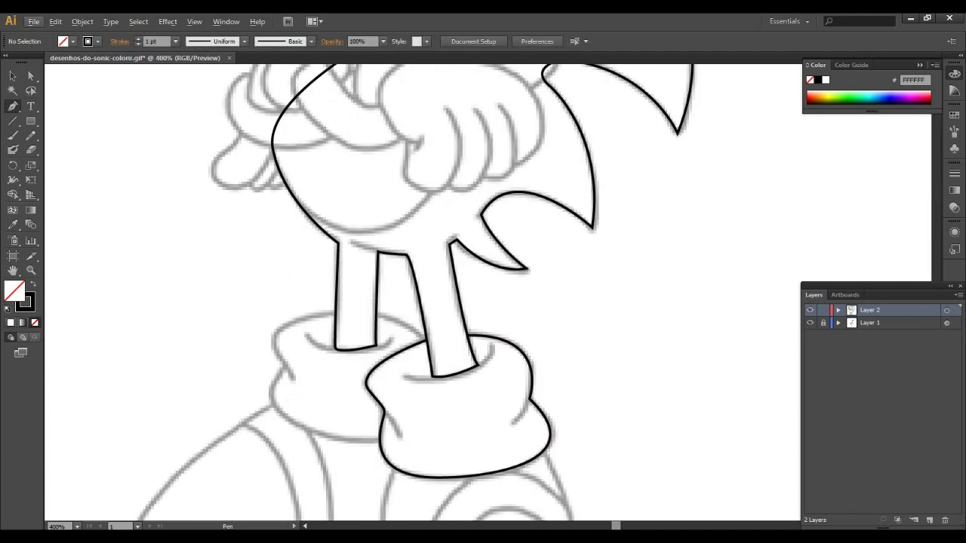
{"action": "left_click", "coordinate": [530, 395]}
{"action": "left_click_drag", "start_coordinate": [467, 335], "coordinate": [554, 336]}
{"action": "key", "text": "ctrl"}
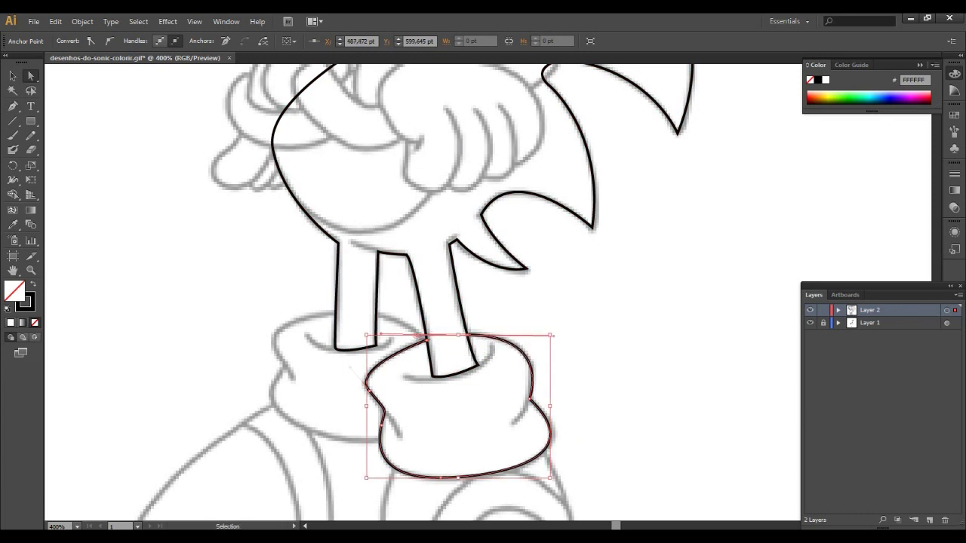
{"action": "scroll", "coordinate": [453, 340], "scroll_direction": "up", "scroll_amount": 1}
- Trace and close the left sock cuff outline
{"action": "left_click", "coordinate": [336, 322]}
{"action": "left_click_drag", "start_coordinate": [281, 370], "coordinate": [313, 415]}
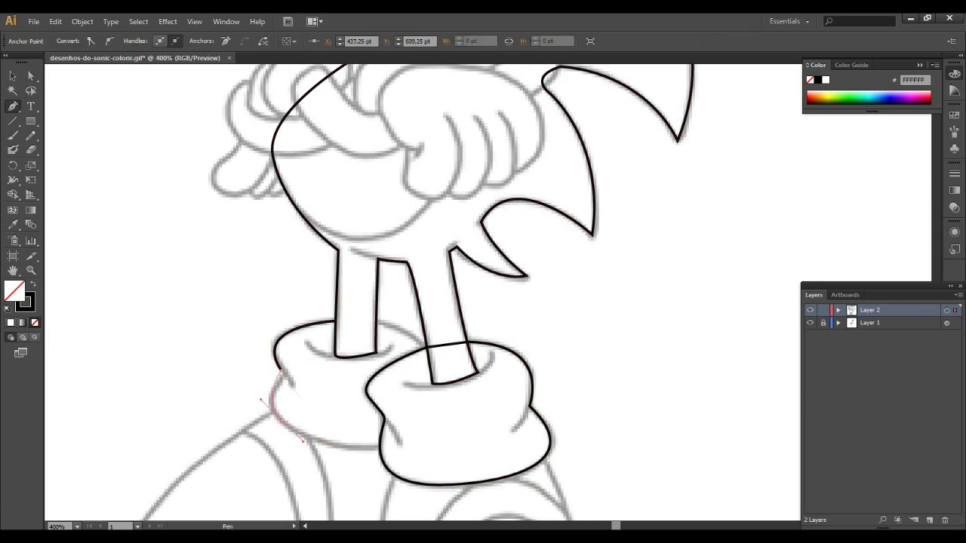
{"action": "left_click", "coordinate": [377, 443]}
{"action": "left_click", "coordinate": [336, 322]}
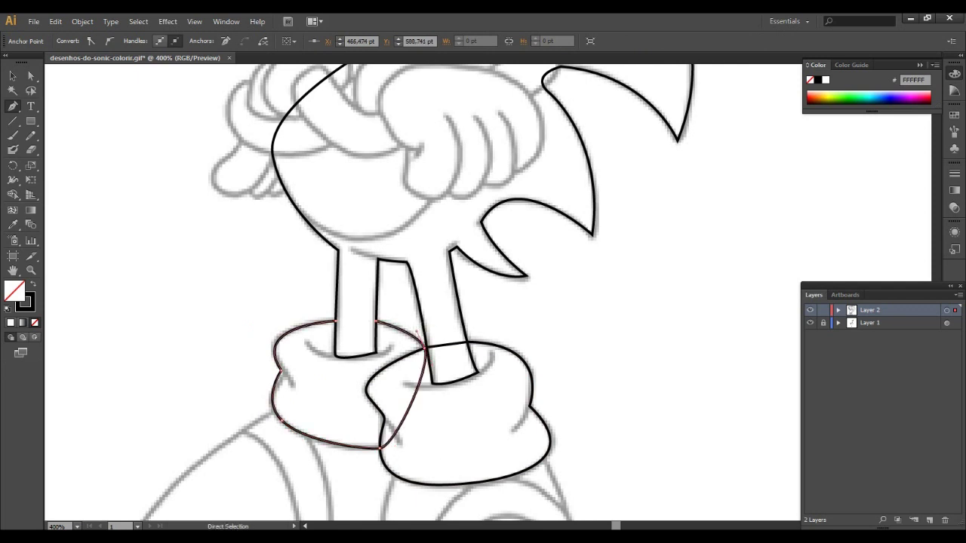
{"action": "scroll", "coordinate": [422, 362], "scroll_direction": "down", "scroll_amount": 1}
{"action": "scroll", "coordinate": [423, 301], "scroll_direction": "down", "scroll_amount": 2}
{"action": "scroll", "coordinate": [423, 301], "scroll_direction": "down", "scroll_amount": 1}
{"action": "scroll", "coordinate": [377, 226], "scroll_direction": "up", "scroll_amount": 2}
- Draw an oval pupil over the right eye and place a copy in the left eye
{"action": "left_click_drag", "start_coordinate": [31, 120], "coordinate": [76, 144]}
{"action": "left_click_drag", "start_coordinate": [364, 211], "coordinate": [390, 298]}
{"action": "key", "text": "v"}
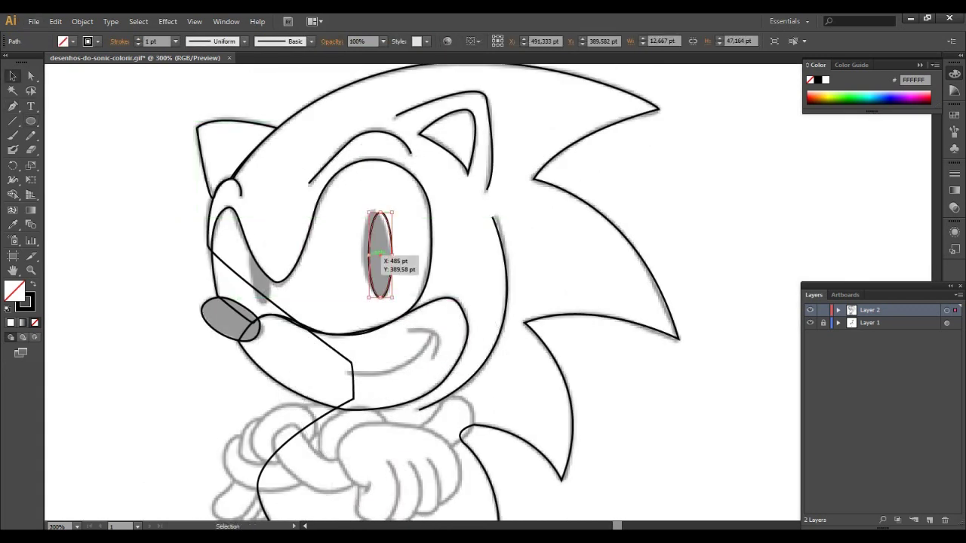
{"action": "left_click_drag", "start_coordinate": [389, 255], "coordinate": [270, 260]}
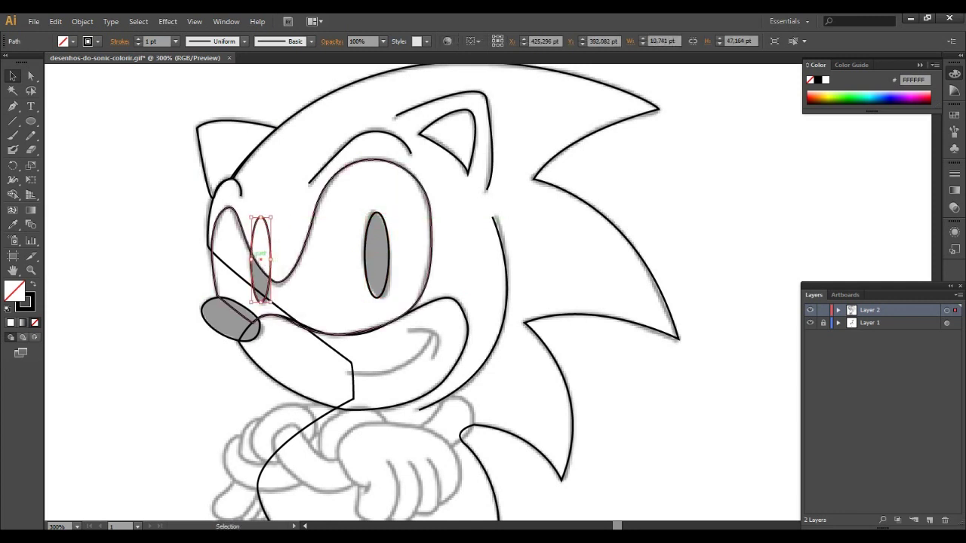
- Reshape the left pupil to fit the narrower eye, then deselect it
{"action": "scroll", "coordinate": [257, 264], "scroll_direction": "up", "scroll_amount": 3}
{"action": "key", "text": "p"}
{"action": "left_click", "coordinate": [245, 225]}
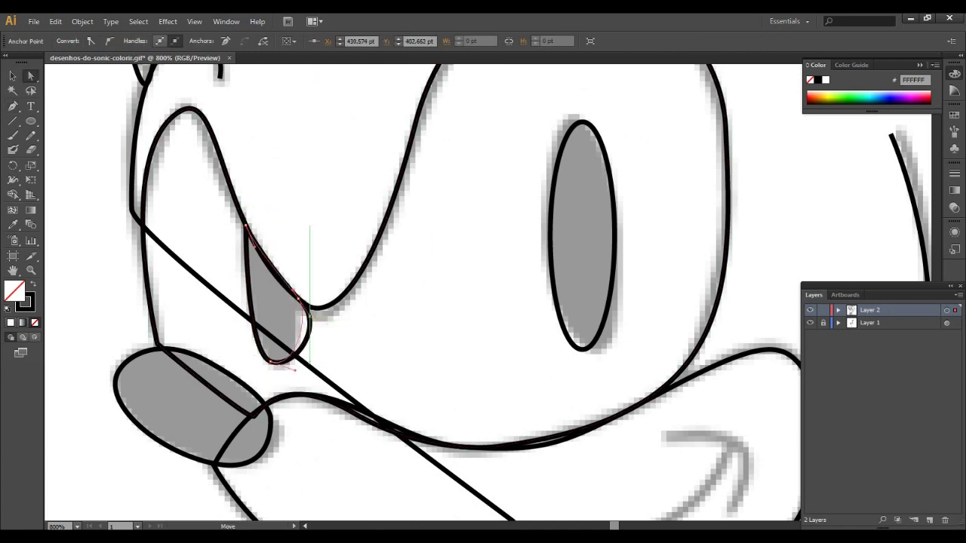
{"action": "scroll", "coordinate": [309, 317], "scroll_direction": "down", "scroll_amount": 3}
{"action": "scroll", "coordinate": [309, 317], "scroll_direction": "up", "scroll_amount": 3}
{"action": "key", "text": "ctrl+shift+a"}
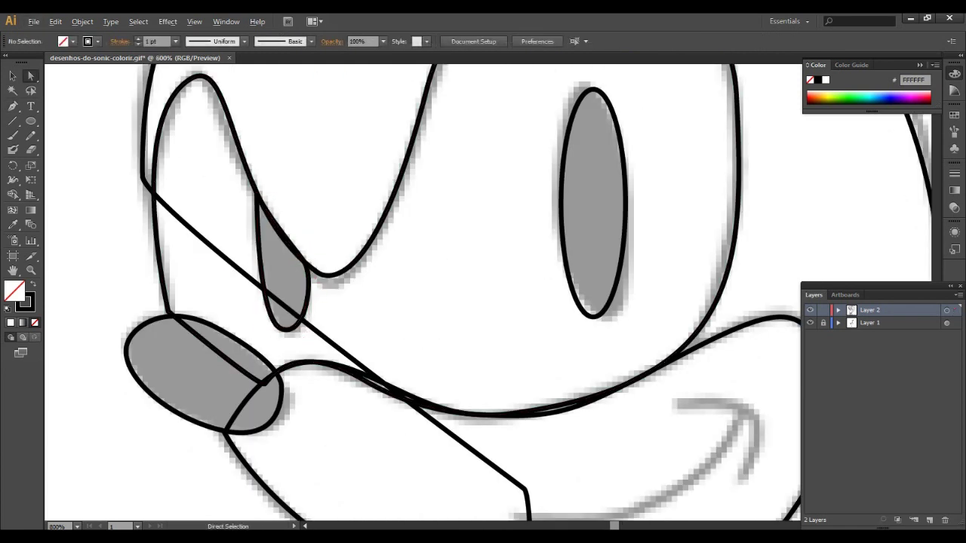
- Start tracing the left shoe outline along its top edge
{"action": "scroll", "coordinate": [465, 338], "scroll_direction": "down", "scroll_amount": 5}
{"action": "scroll", "coordinate": [465, 337], "scroll_direction": "up", "scroll_amount": 1}
{"action": "scroll", "coordinate": [465, 337], "scroll_direction": "up", "scroll_amount": 1}
{"action": "scroll", "coordinate": [466, 338], "scroll_direction": "up", "scroll_amount": 1}
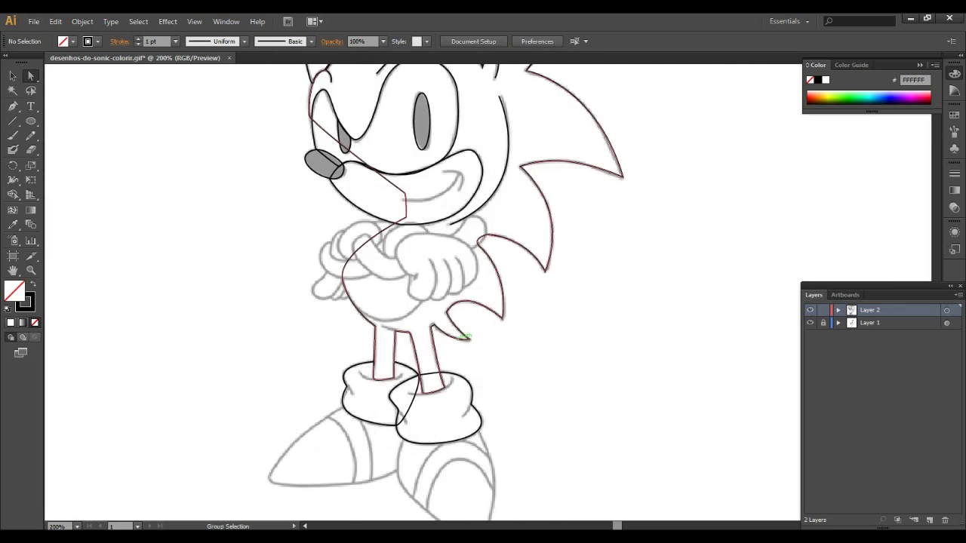
{"action": "scroll", "coordinate": [339, 422], "scroll_direction": "down", "scroll_amount": 2}
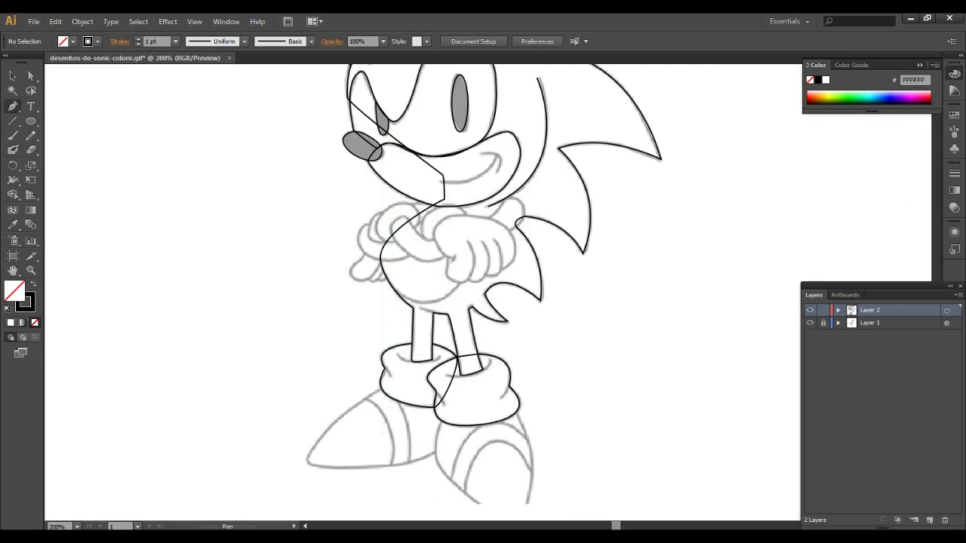
{"action": "scroll", "coordinate": [340, 422], "scroll_direction": "up", "scroll_amount": 3}
{"action": "key", "text": "p"}
{"action": "left_click", "coordinate": [417, 308]}
{"action": "mouse_move", "coordinate": [270, 451]}
{"action": "left_mouse_down"}
{"action": "mouse_move", "coordinate": [294, 504]}
{"action": "mouse_move", "coordinate": [273, 400]}
{"action": "left_mouse_up"}
- Close the left shoe's toe outline and trace the closed right shoe outline
{"action": "scroll", "coordinate": [295, 504], "scroll_direction": "down", "scroll_amount": 3}
{"action": "scroll", "coordinate": [295, 504], "scroll_direction": "up", "scroll_amount": 2}
{"action": "left_click_drag", "start_coordinate": [526, 317], "coordinate": [649, 262]}
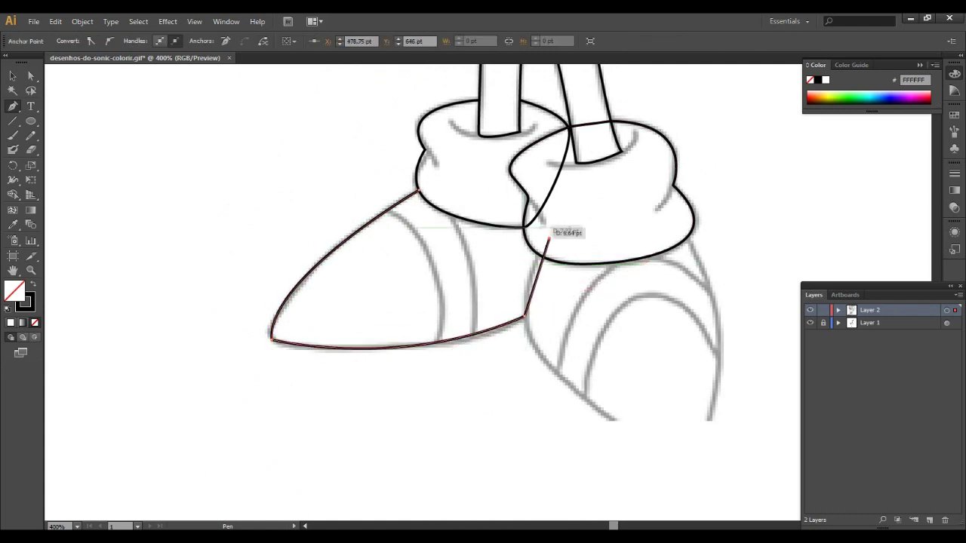
{"action": "left_click_drag", "start_coordinate": [266, 279], "coordinate": [265, 279]}
{"action": "left_click_drag", "start_coordinate": [525, 317], "coordinate": [562, 388]}
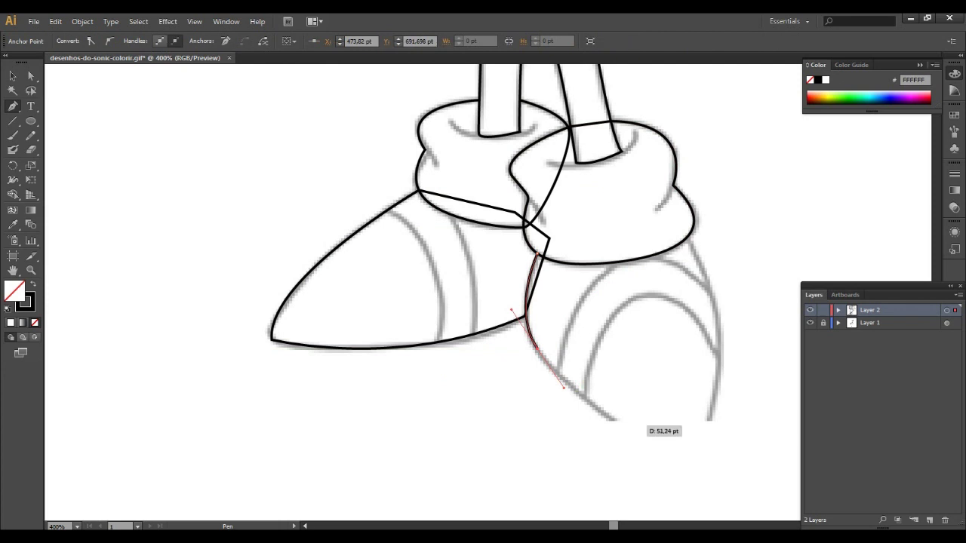
{"action": "left_click_drag", "start_coordinate": [709, 456], "coordinate": [709, 456]}
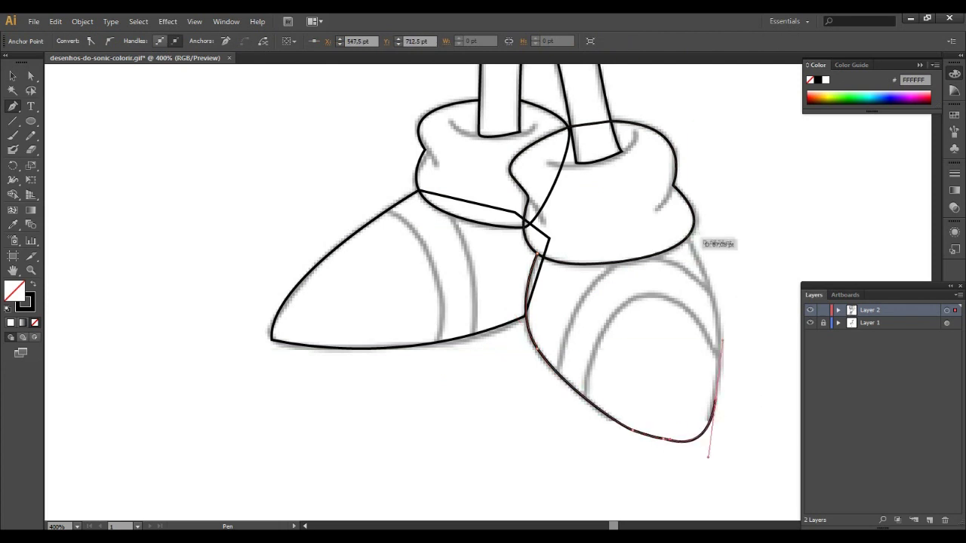
{"action": "left_click", "coordinate": [658, 203]}
- Draw the curved edge lines where the cuffs meet the shoes
{"action": "scroll", "coordinate": [679, 219], "scroll_direction": "down", "scroll_amount": 1, "text": "alt"}
{"action": "scroll", "coordinate": [679, 219], "scroll_direction": "up", "scroll_amount": 1, "text": "alt"}
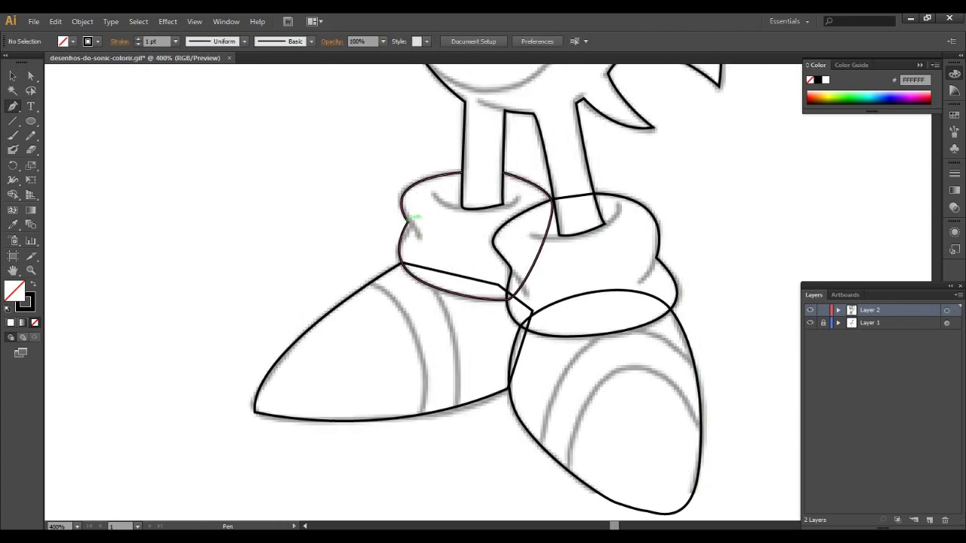
{"action": "left_click", "coordinate": [432, 195]}
{"action": "left_click_drag", "start_coordinate": [518, 197], "coordinate": [528, 189]}
{"action": "left_click", "coordinate": [531, 235]}
{"action": "left_click_drag", "start_coordinate": [620, 203], "coordinate": [638, 172]}
{"action": "left_click", "coordinate": [724, 249], "text": "ctrl"}
- Trace the inner arc across the right shoe
{"action": "scroll", "coordinate": [638, 317], "scroll_direction": "down", "scroll_amount": 1, "text": "alt"}
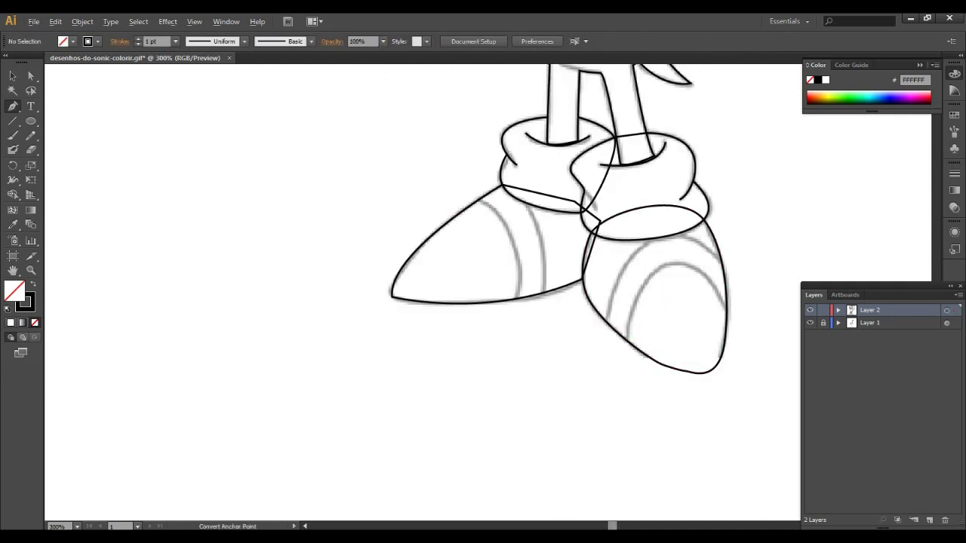
{"action": "left_click_drag", "start_coordinate": [722, 260], "coordinate": [648, 185]}
{"action": "left_click_drag", "start_coordinate": [605, 321], "coordinate": [571, 469]}
{"action": "left_click", "coordinate": [626, 334]}
- Draw the curved stripe lines across the left shoe
{"action": "left_click", "coordinate": [483, 198]}
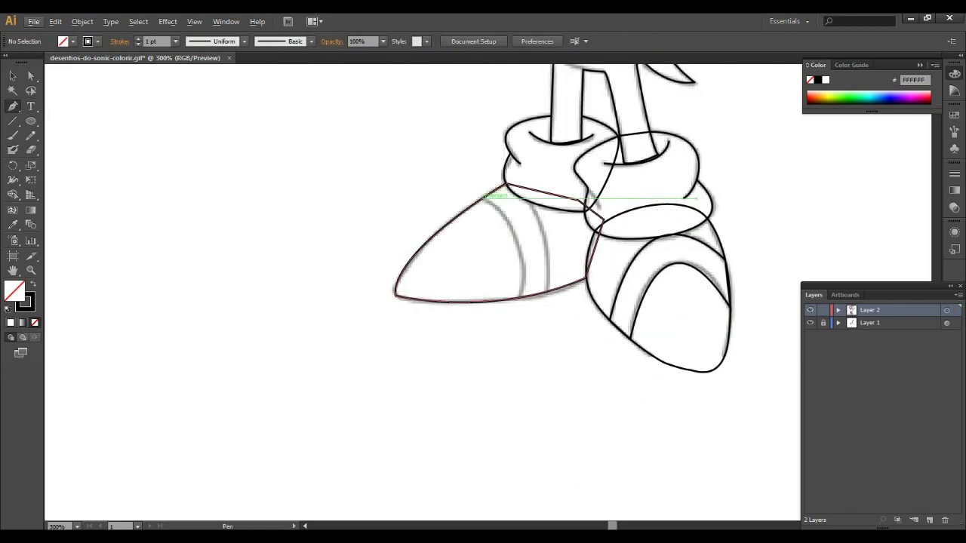
{"action": "left_click_drag", "start_coordinate": [519, 296], "coordinate": [498, 349]}
{"action": "left_click", "coordinate": [549, 289]}
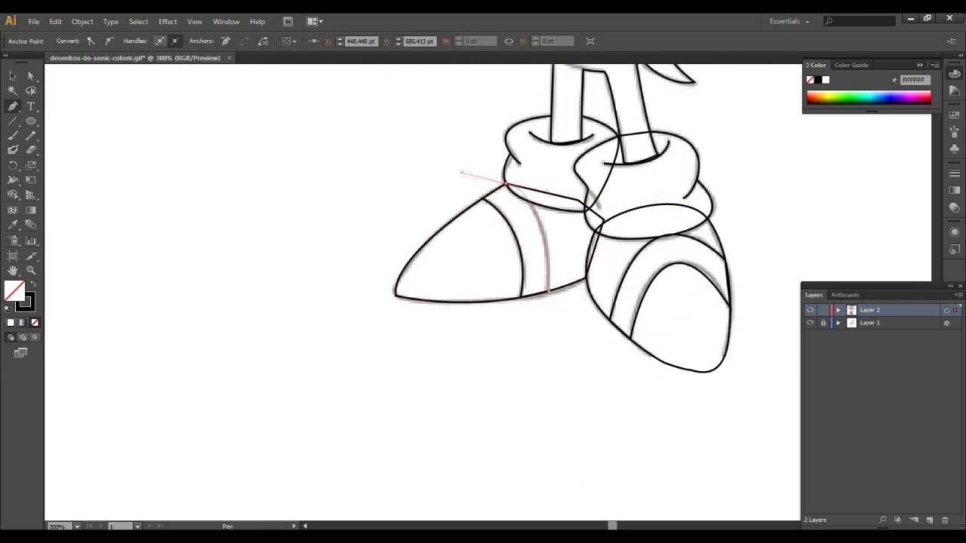
{"action": "left_click", "coordinate": [506, 185]}
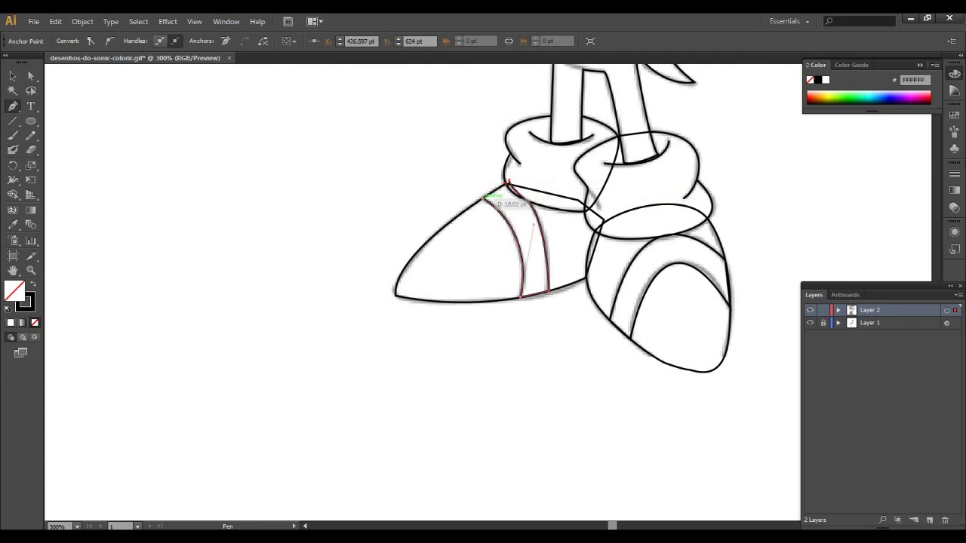
{"action": "scroll", "coordinate": [584, 235], "scroll_direction": "down", "scroll_amount": 2}
{"action": "scroll", "coordinate": [638, 227], "scroll_direction": "up", "scroll_amount": 3}
{"action": "scroll", "coordinate": [638, 228], "scroll_direction": "up", "scroll_amount": 5}
{"action": "scroll", "coordinate": [618, 264], "scroll_direction": "up", "scroll_amount": 2}
- Add the small curved mouth-corner line
{"action": "left_click", "coordinate": [617, 261]}
{"action": "left_click_drag", "start_coordinate": [642, 289], "coordinate": [621, 326]}
{"action": "left_click", "coordinate": [563, 305], "text": "ctrl"}
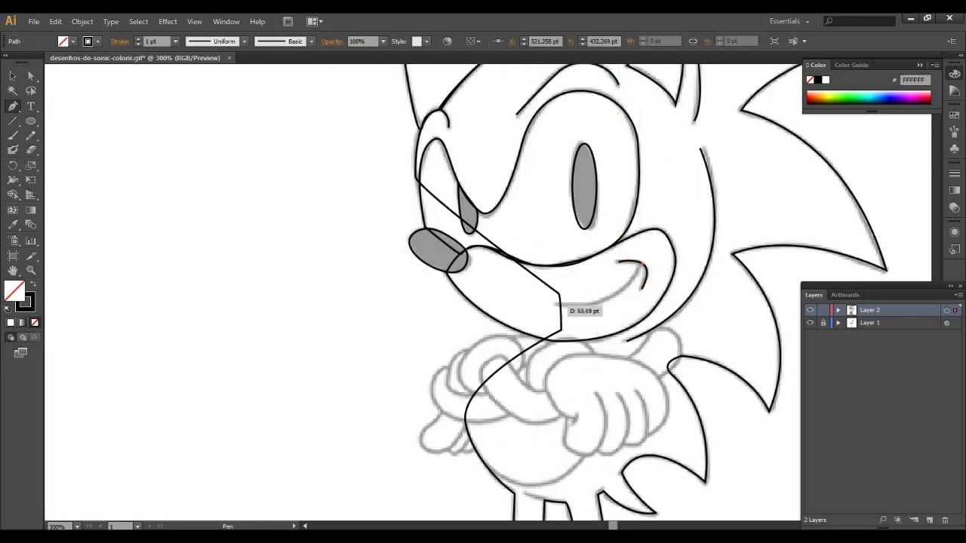
{"action": "scroll", "coordinate": [702, 228], "scroll_direction": "down", "scroll_amount": 2}
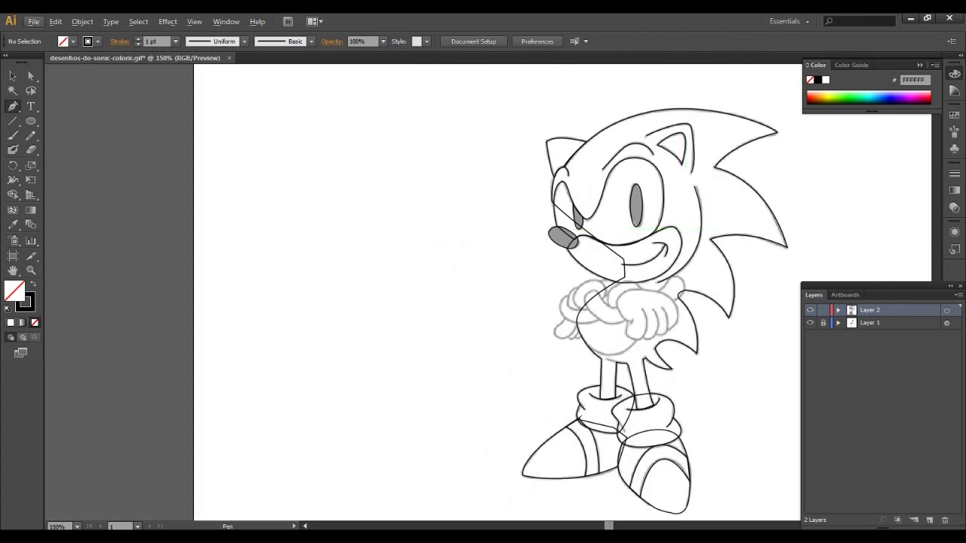
- Draw a closed curved belly outline around Sonic's tummy with the Pen tool
{"action": "scroll", "coordinate": [655, 364], "scroll_direction": "up", "scroll_amount": 1}
{"action": "left_click", "coordinate": [562, 336]}
{"action": "mouse_move", "coordinate": [603, 369]}
{"action": "left_mouse_down"}
{"action": "mouse_move", "coordinate": [653, 284]}
{"action": "mouse_move", "coordinate": [592, 277]}
{"action": "mouse_move", "coordinate": [581, 334]}
{"action": "left_mouse_up"}
{"action": "key", "text": "ctrl+shift+a"}
- Curve a first arm outline across the belly
{"action": "scroll", "coordinate": [649, 355], "scroll_direction": "up", "scroll_amount": 3}
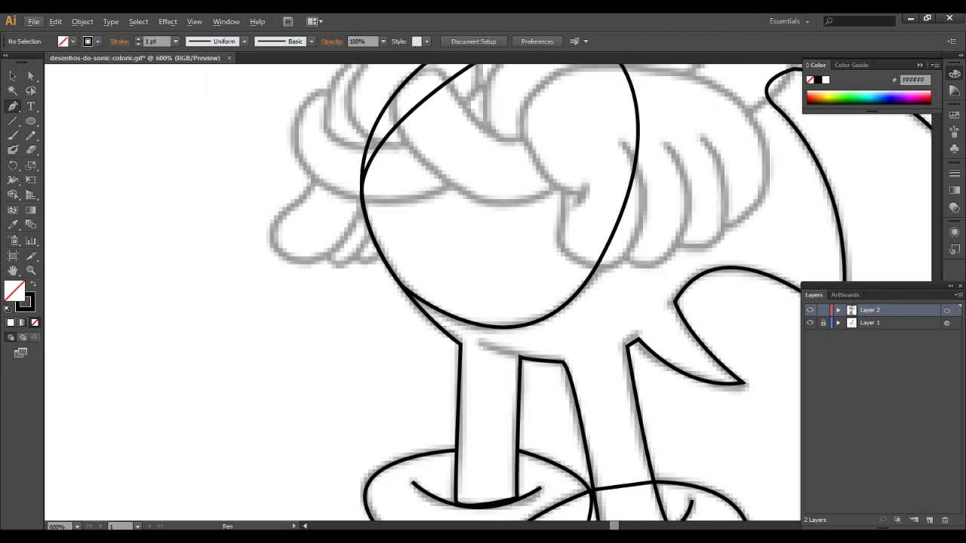
{"action": "scroll", "coordinate": [630, 368], "scroll_direction": "down", "scroll_amount": 3}
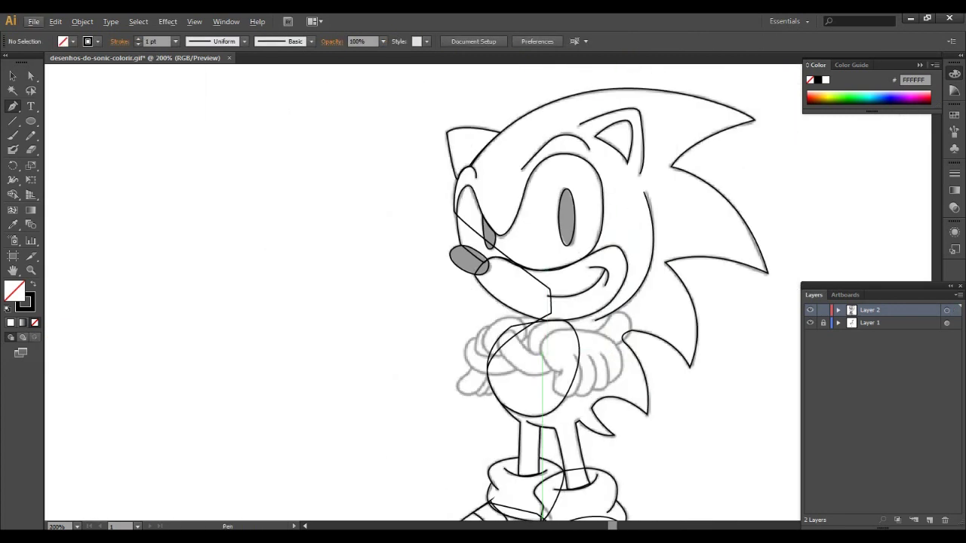
{"action": "scroll", "coordinate": [528, 339], "scroll_direction": "up", "scroll_amount": 1}
{"action": "left_click_drag", "start_coordinate": [500, 317], "coordinate": [539, 353]}
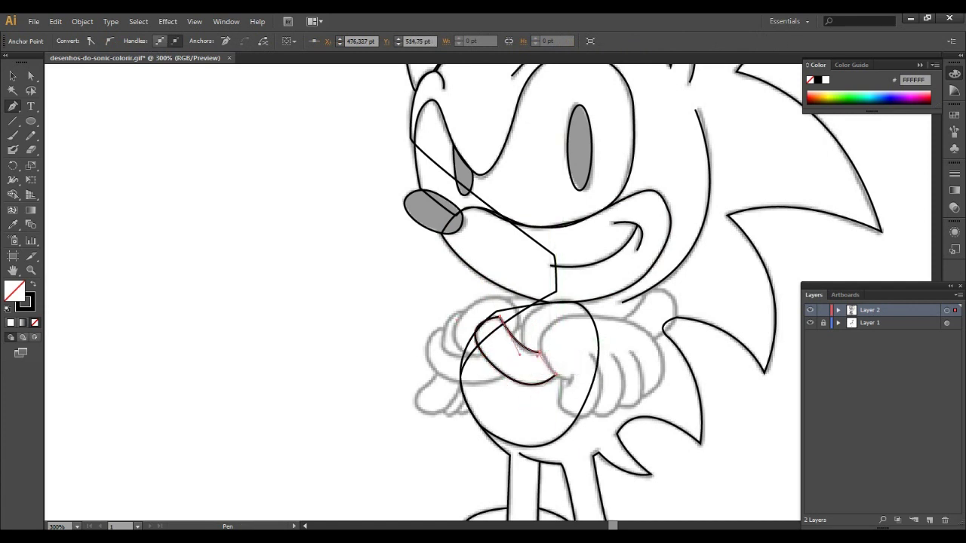
- Trace a new arm outline downward and reshape its bend
{"action": "scroll", "coordinate": [560, 375], "scroll_direction": "down", "scroll_amount": 2}
{"action": "scroll", "coordinate": [483, 347], "scroll_direction": "up", "scroll_amount": 2}
{"action": "left_click", "coordinate": [441, 332]}
{"action": "left_click_drag", "start_coordinate": [482, 355], "coordinate": [535, 350]}
{"action": "left_click_drag", "start_coordinate": [503, 377], "coordinate": [499, 379]}
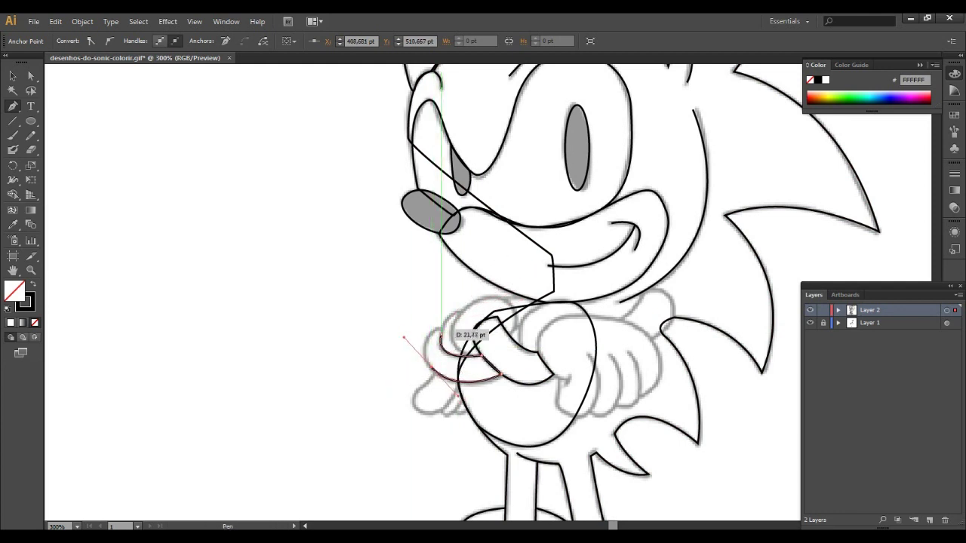
{"action": "left_click_drag", "start_coordinate": [481, 355], "coordinate": [458, 393]}
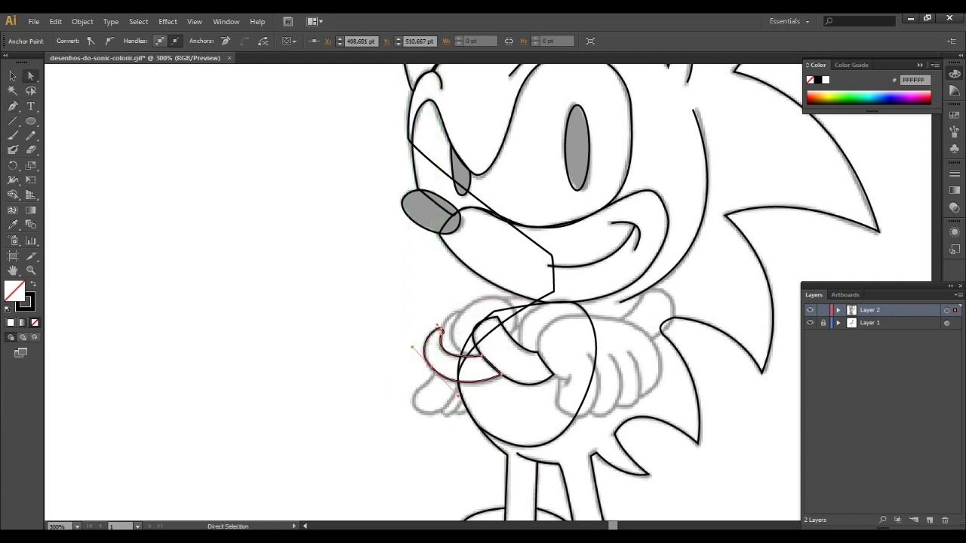
- Start the other arm's outline with the Pen tool and shape its curve
{"action": "key", "text": "p"}
{"action": "scroll", "coordinate": [543, 359], "scroll_direction": "up", "scroll_amount": 1}
{"action": "left_click", "coordinate": [513, 343]}
{"action": "left_click_drag", "start_coordinate": [599, 300], "coordinate": [683, 346]}
{"action": "left_click_drag", "start_coordinate": [610, 304], "coordinate": [596, 320]}
{"action": "left_click_drag", "start_coordinate": [533, 345], "coordinate": [519, 349]}
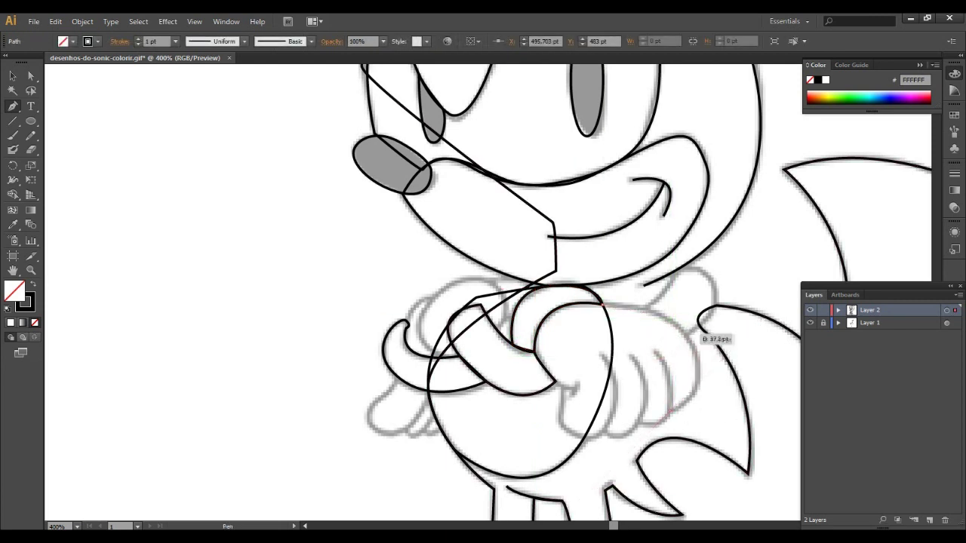
- Trace the front glove from the arm around the thumb to the cuff and close the path
{"action": "left_click_drag", "start_coordinate": [689, 339], "coordinate": [705, 381]}
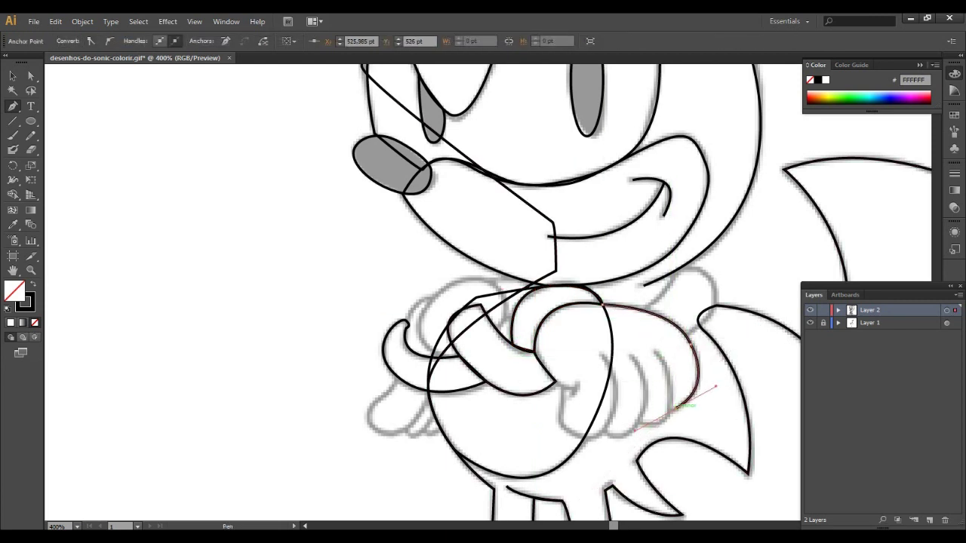
{"action": "left_click_drag", "start_coordinate": [637, 421], "coordinate": [648, 427]}
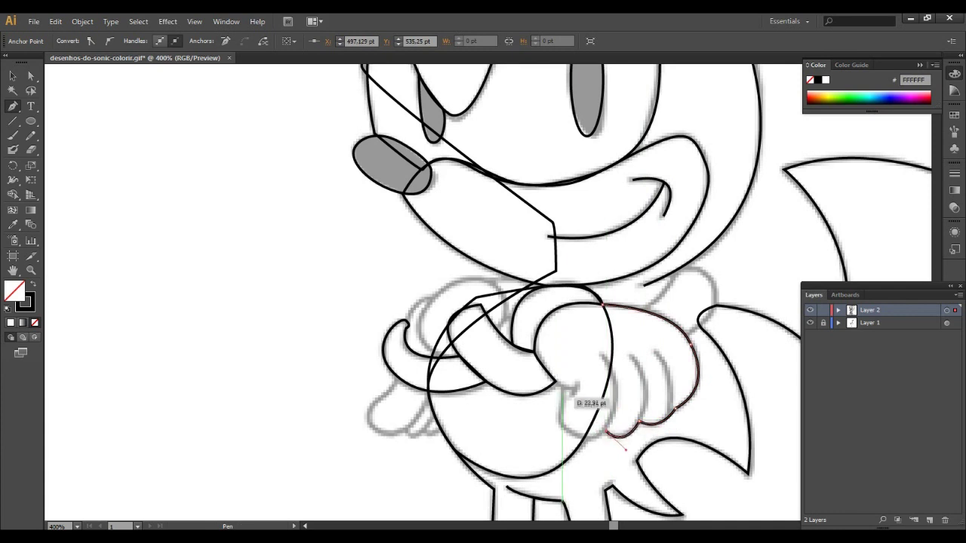
{"action": "left_click_drag", "start_coordinate": [564, 392], "coordinate": [566, 394]}
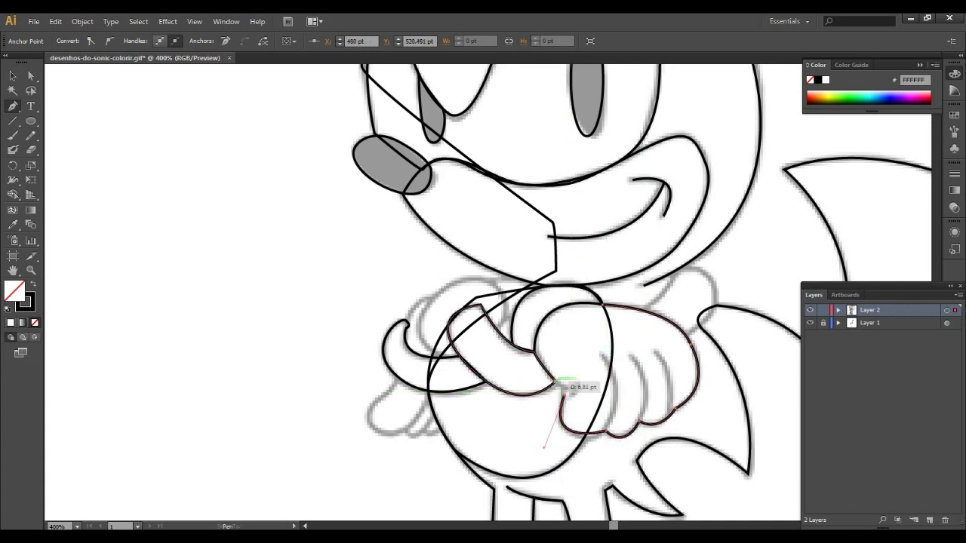
{"action": "left_click_drag", "start_coordinate": [543, 447], "coordinate": [556, 462]}
{"action": "left_click_drag", "start_coordinate": [543, 321], "coordinate": [571, 279]}
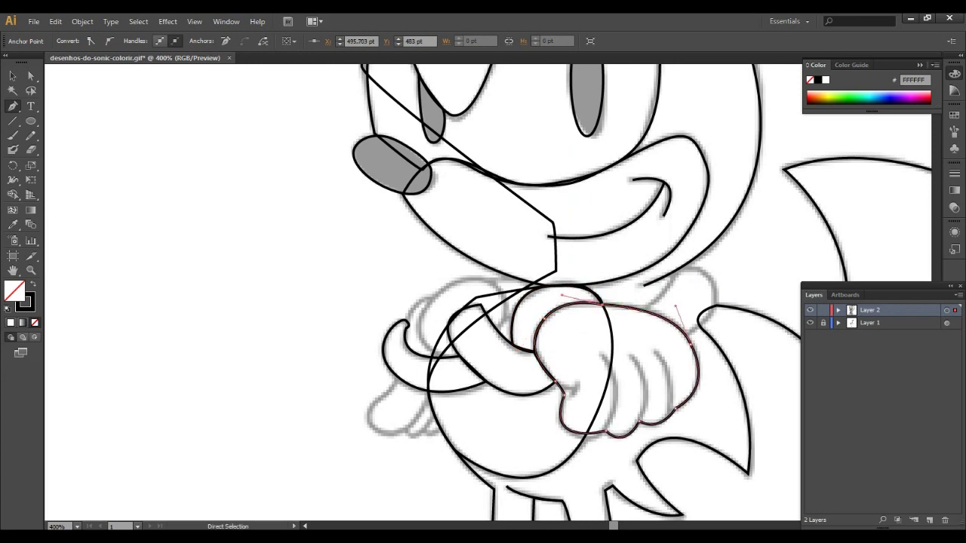
{"action": "left_click_drag", "start_coordinate": [698, 270], "coordinate": [731, 287]}
{"action": "left_click_drag", "start_coordinate": [685, 334], "coordinate": [758, 281]}
{"action": "left_click", "coordinate": [629, 305], "text": "ctrl"}
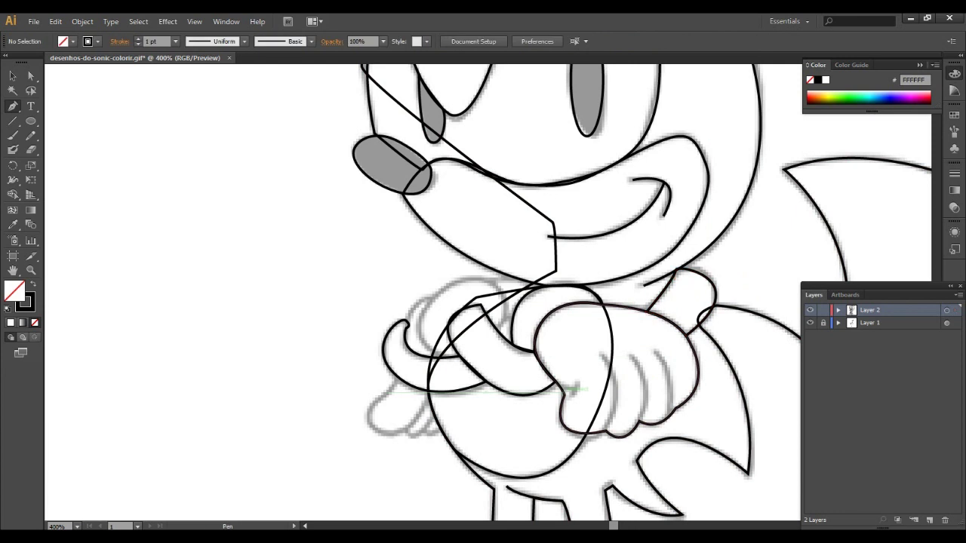
- Nudge the anchor at the glove's thumb hook into place
{"action": "scroll", "coordinate": [571, 389], "scroll_direction": "up", "scroll_amount": 3}
{"action": "left_click_drag", "start_coordinate": [571, 381], "coordinate": [596, 362]}
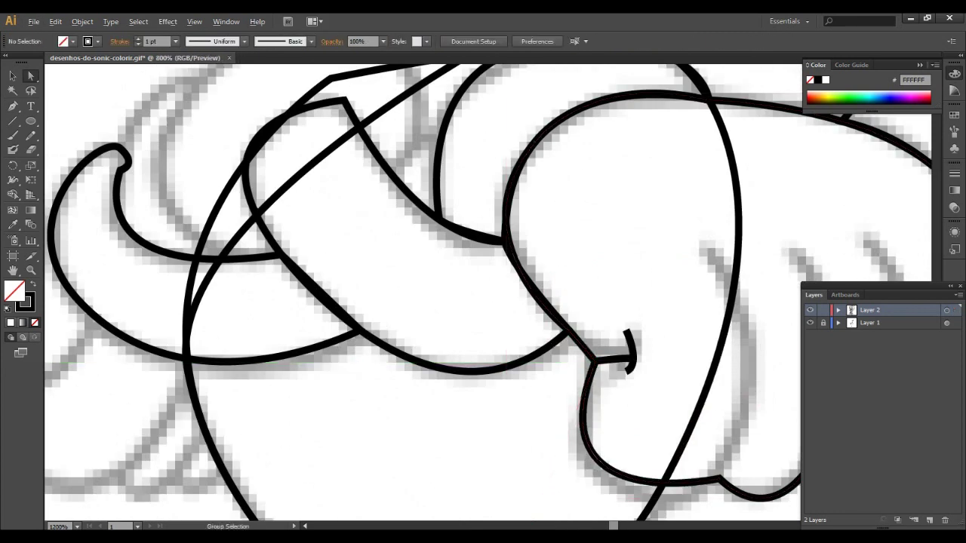
{"action": "scroll", "coordinate": [595, 362], "scroll_direction": "down", "scroll_amount": 6}
{"action": "key", "text": "p"}
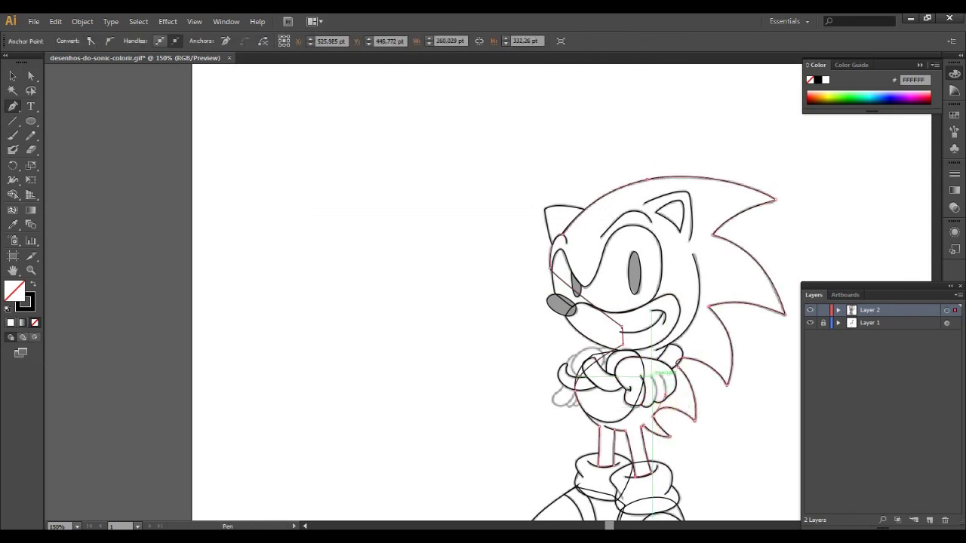
- Adjust the front hand outline's curves and deselect it
{"action": "scroll", "coordinate": [722, 407], "scroll_direction": "up", "scroll_amount": 1}
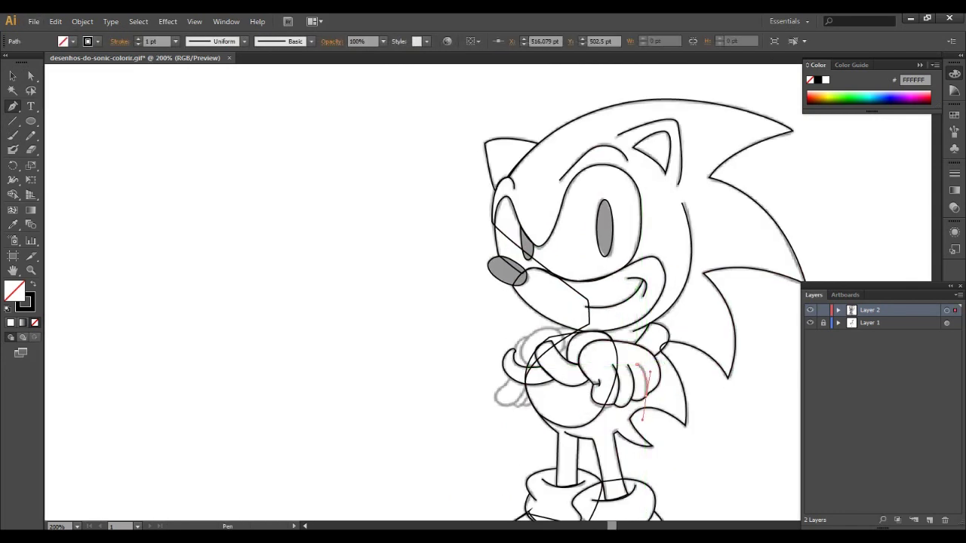
{"action": "scroll", "coordinate": [656, 398], "scroll_direction": "up", "scroll_amount": 3}
{"action": "left_click_drag", "start_coordinate": [595, 387], "coordinate": [655, 354]}
{"action": "key", "text": "ctrl+shift+a"}
{"action": "key", "text": "ctrl+minus"}
{"action": "key", "text": "ctrl+minus"}
{"action": "key", "text": "ctrl+minus"}
{"action": "key", "text": "ctrl+plus"}
{"action": "key", "text": "ctrl+plus"}
- Trace the back hand's outline with curved points and a sharp corner, closing the path
{"action": "left_click", "coordinate": [528, 290]}
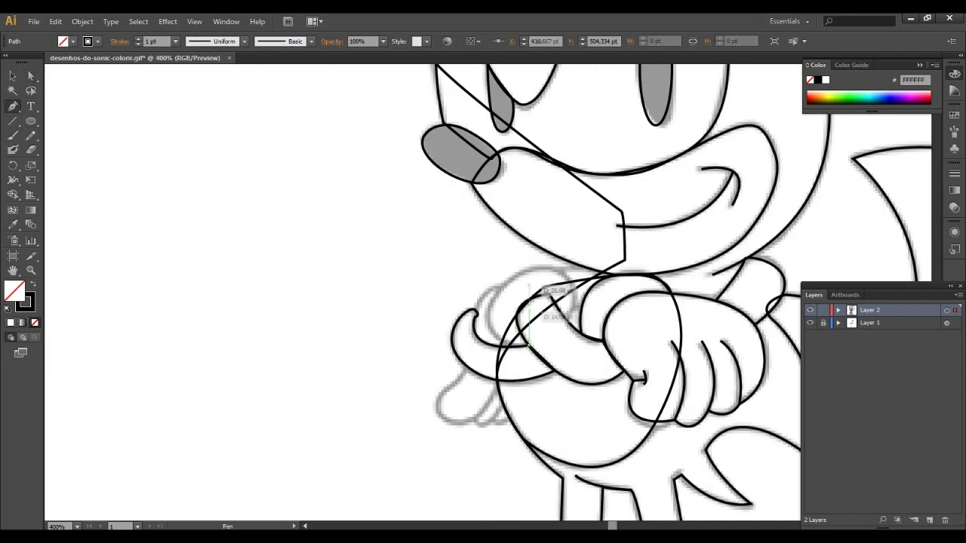
{"action": "left_click_drag", "start_coordinate": [625, 381], "coordinate": [571, 315]}
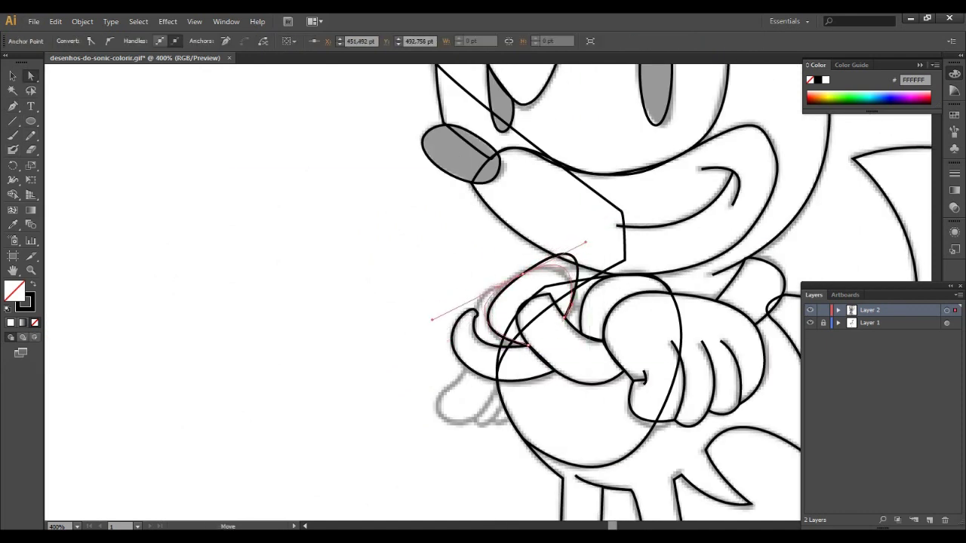
{"action": "key", "text": "ctrl+z"}
{"action": "left_click_drag", "start_coordinate": [496, 293], "coordinate": [522, 254]}
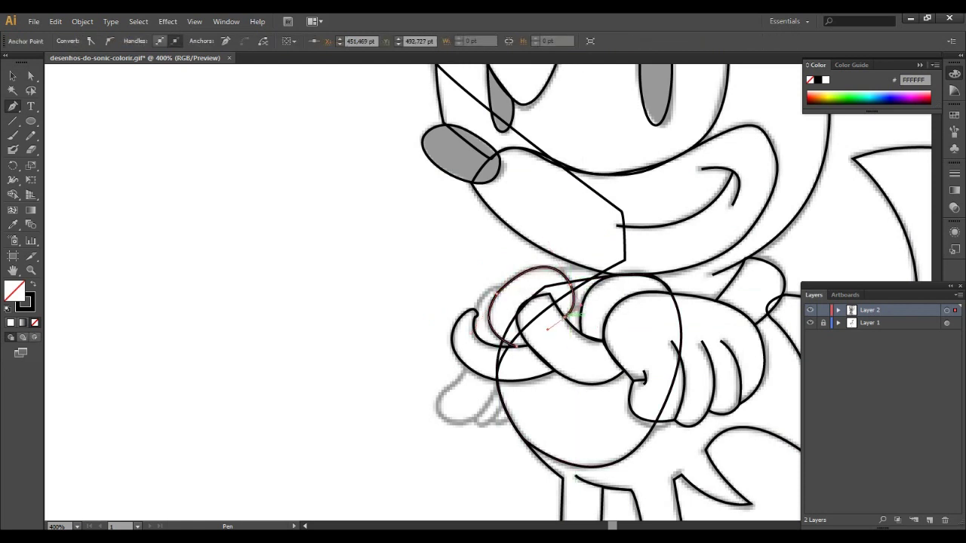
{"action": "key", "text": "ctrl+z"}
{"action": "left_click_drag", "start_coordinate": [475, 311], "coordinate": [476, 332]}
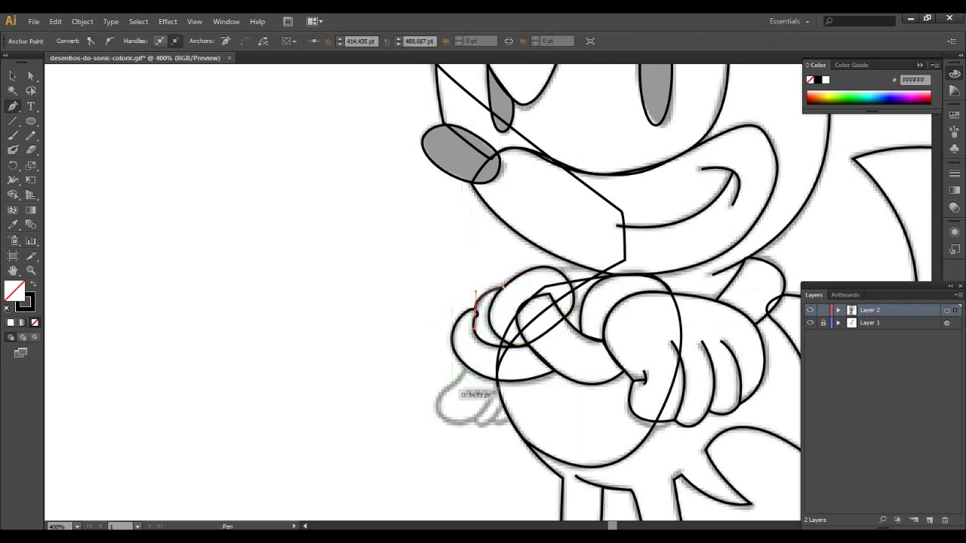
{"action": "left_click", "coordinate": [472, 420]}
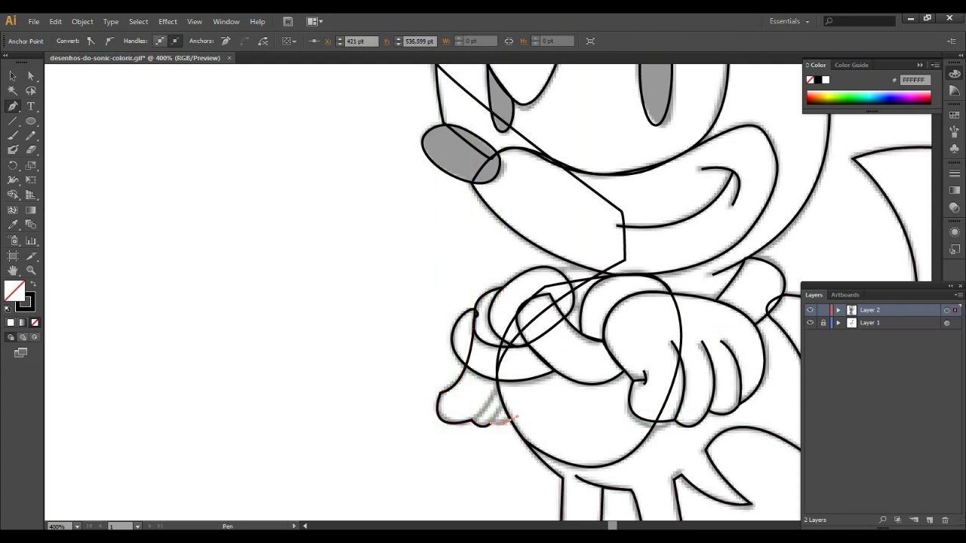
{"action": "left_click", "coordinate": [476, 311]}
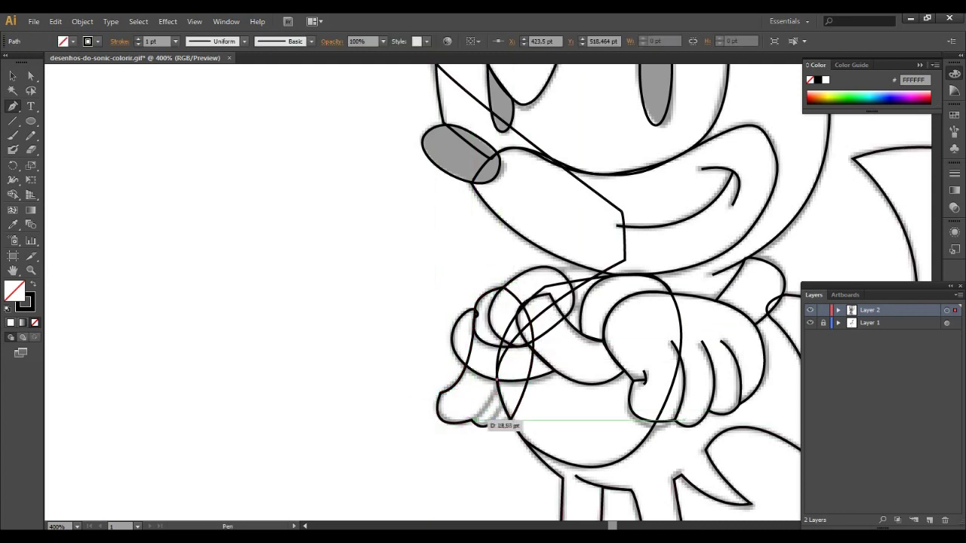
{"action": "left_click", "coordinate": [499, 427], "text": "ctrl"}
{"action": "key", "text": "ctrl+minus"}
{"action": "key", "text": "ctrl+minus"}
{"action": "key", "text": "ctrl+minus"}
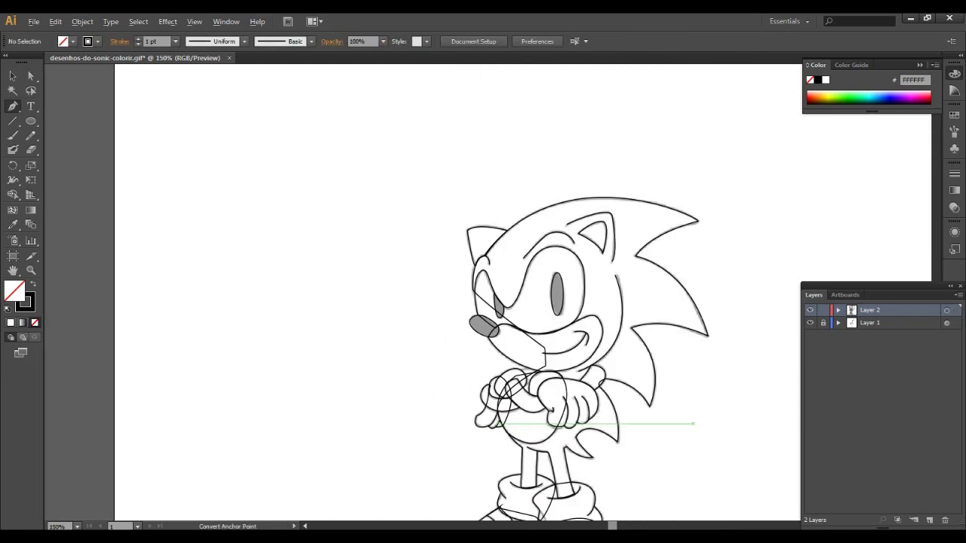
{"action": "key", "text": "ctrl+minus"}
{"action": "key", "text": "ctrl+minus"}
{"action": "key", "text": "ctrl+plus"}
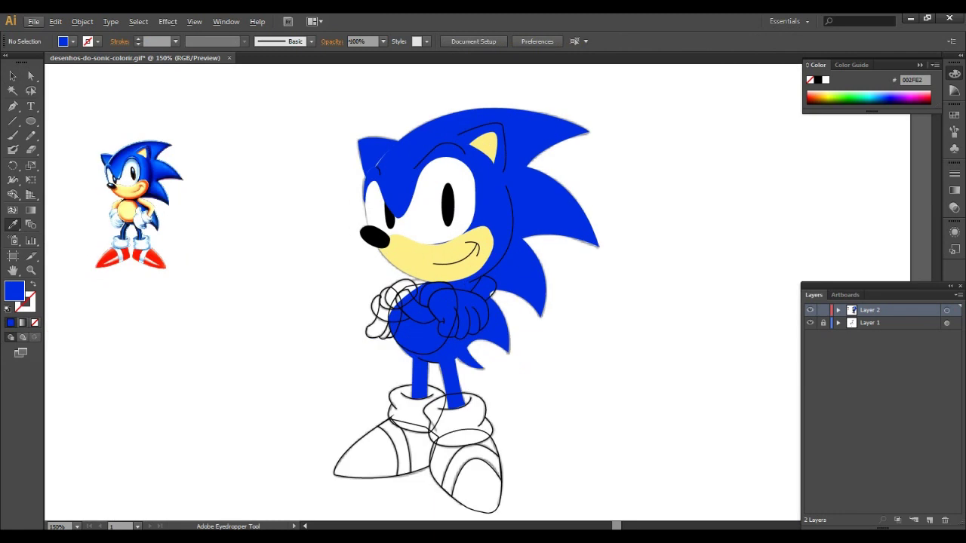
- Select the crossed arms shape with the Selection tool
{"action": "key", "text": "v"}
{"action": "left_click", "coordinate": [445, 346]}
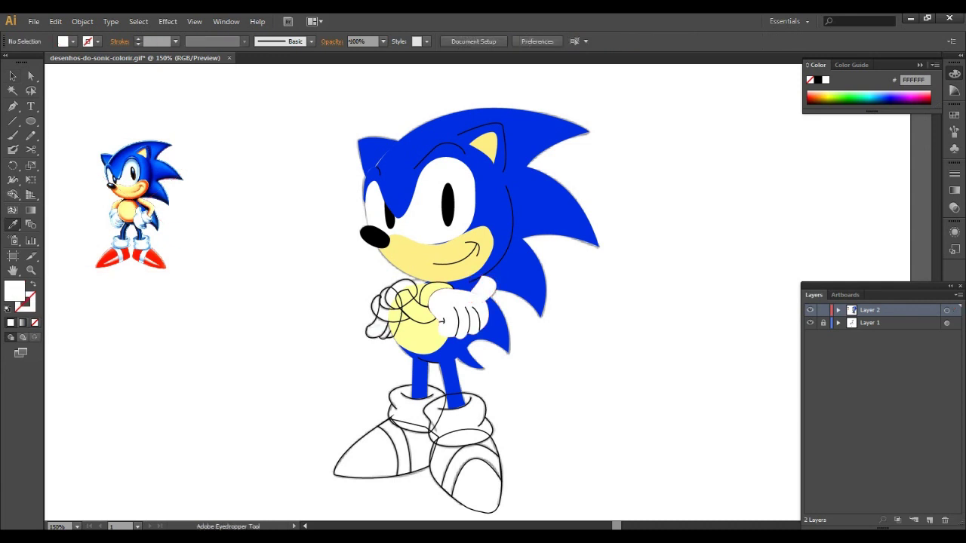
- Select the small back hand shape and send it behind the chest
{"action": "left_click", "coordinate": [381, 326]}
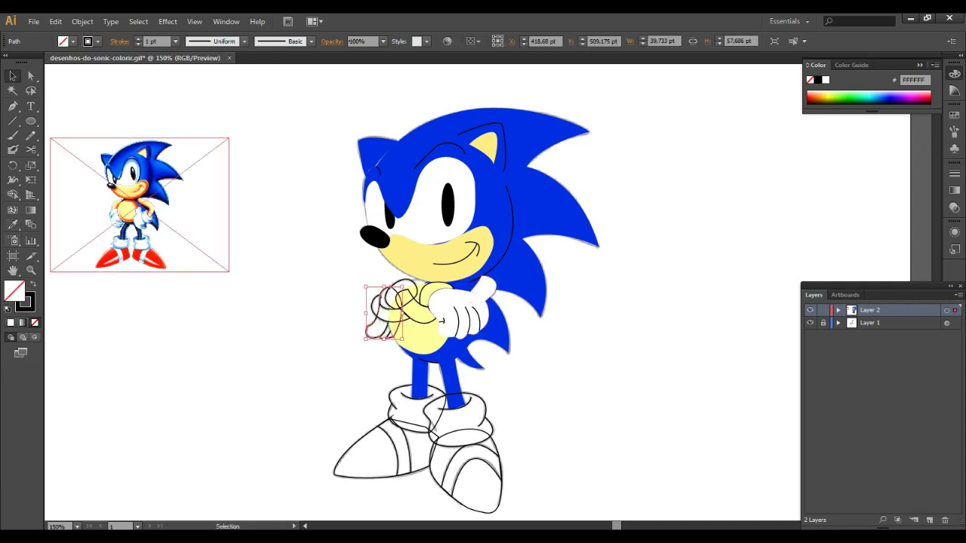
{"action": "key", "text": "v"}
{"action": "left_click", "coordinate": [418, 296]}
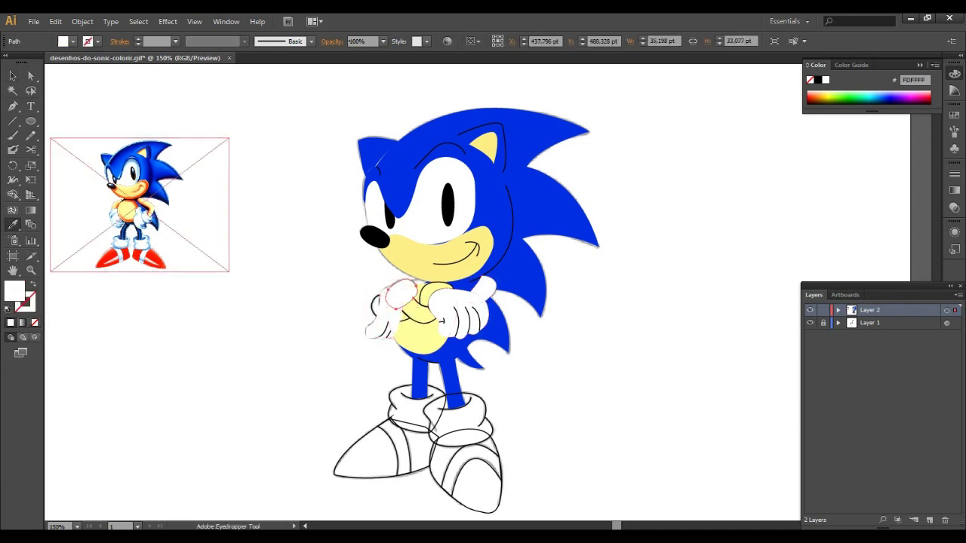
{"action": "key", "text": "v"}
{"action": "left_click", "coordinate": [375, 306]}
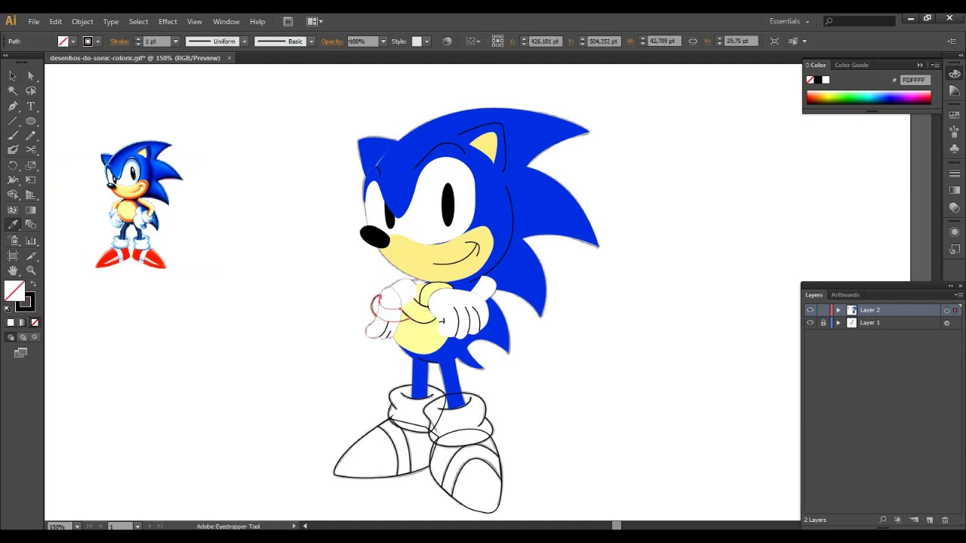
{"action": "right_click", "coordinate": [375, 306]}
{"action": "left_click", "coordinate": [543, 515]}
{"action": "key", "text": "v"}
{"action": "left_click", "coordinate": [544, 514]}
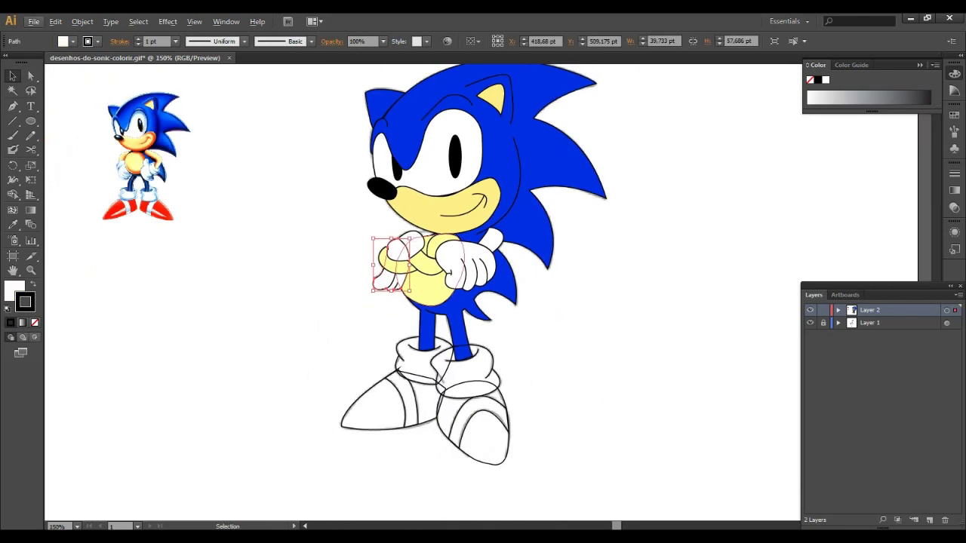
- Rearrange the back hand's stacking order so it sits in front of the arm
{"action": "right_click", "coordinate": [436, 261]}
{"action": "left_click", "coordinate": [574, 437]}
{"action": "scroll", "coordinate": [417, 253], "scroll_direction": "up", "scroll_amount": 2}
{"action": "right_click", "coordinate": [415, 247]}
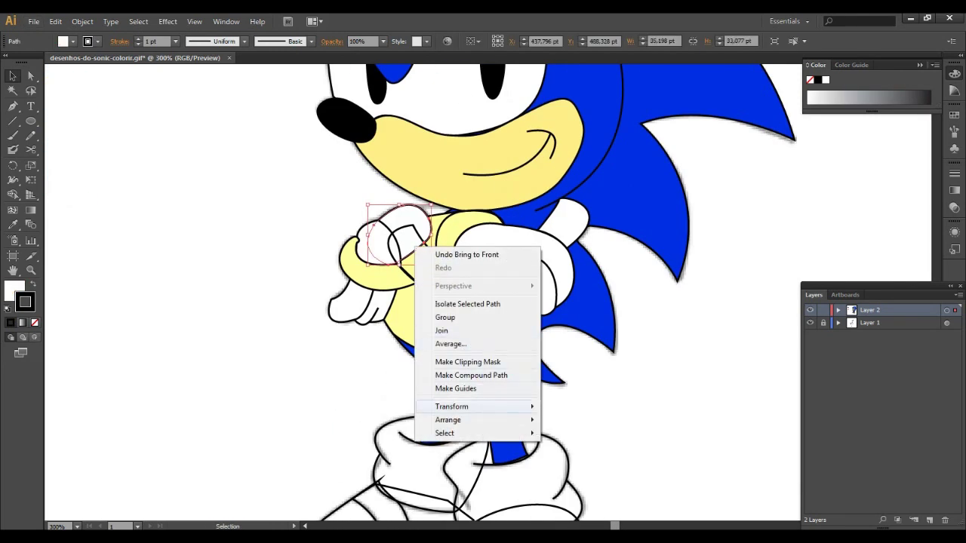
{"action": "mouse_move", "coordinate": [447, 419]}
{"action": "left_click", "coordinate": [588, 459]}
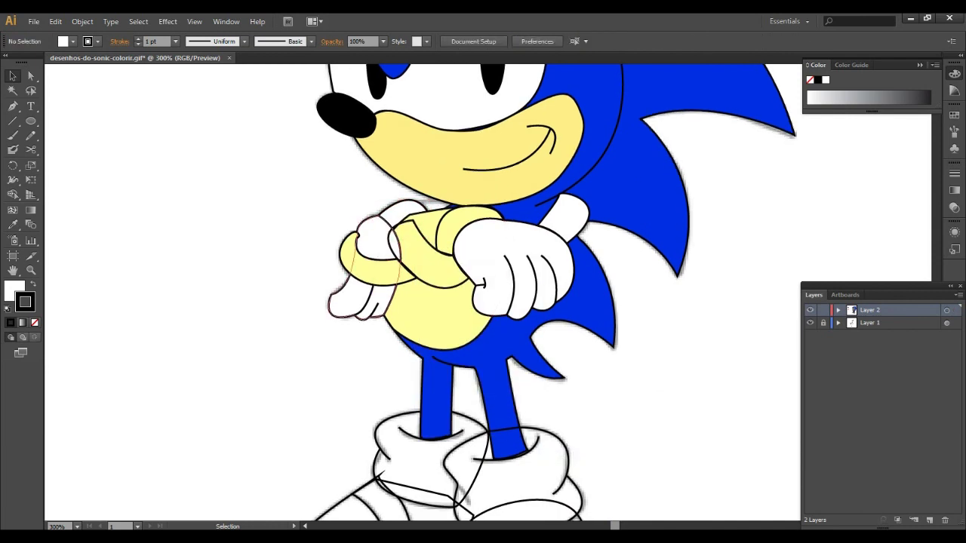
{"action": "right_click", "coordinate": [388, 233]}
{"action": "left_click", "coordinate": [551, 433]}
{"action": "key", "text": "ctrl+1"}
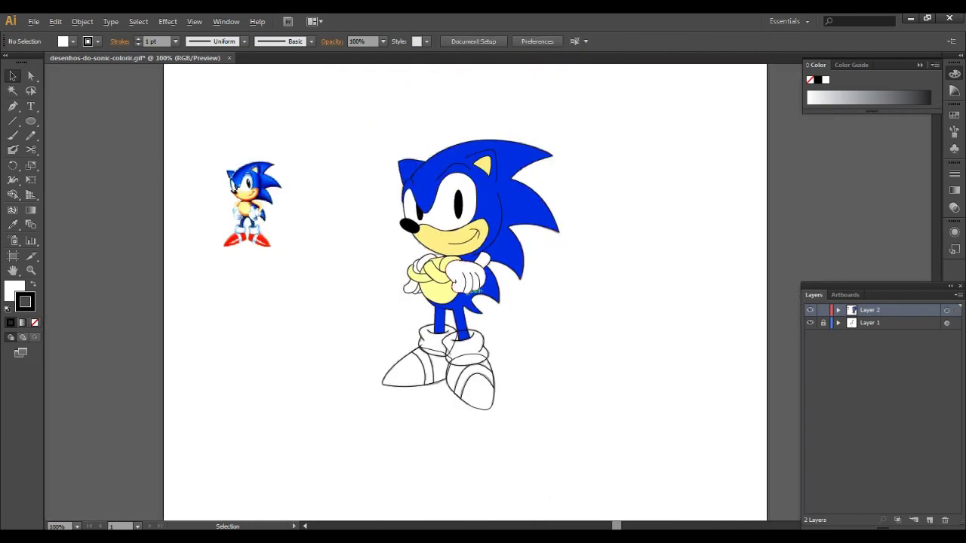
- Undo the left hand's recolouring and bring the thin white hand path to the front
{"action": "left_click", "coordinate": [453, 281]}
{"action": "key", "text": "ctrl+shift+a"}
{"action": "scroll", "coordinate": [420, 271], "scroll_direction": "up", "scroll_amount": 3}
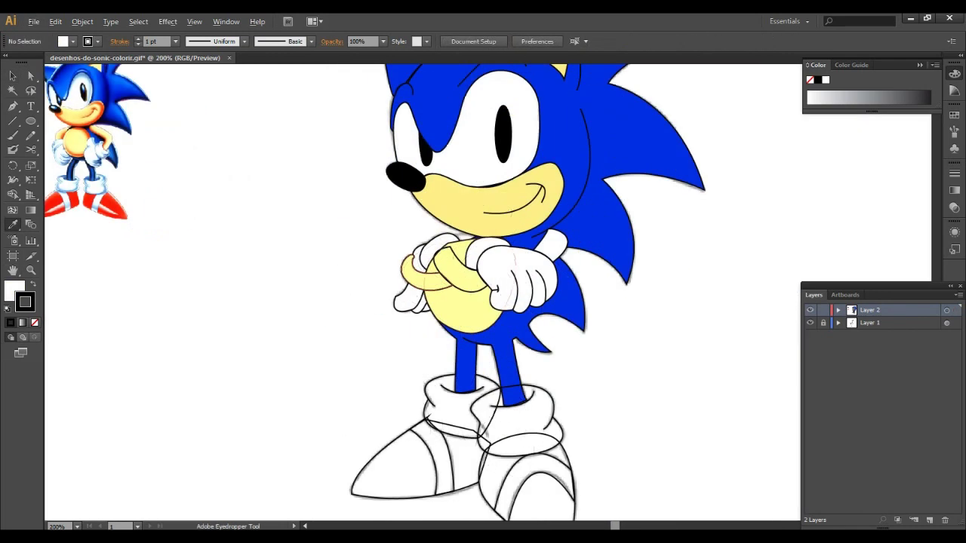
{"action": "key", "text": "v"}
{"action": "right_click", "coordinate": [430, 221]}
{"action": "left_click", "coordinate": [453, 235]}
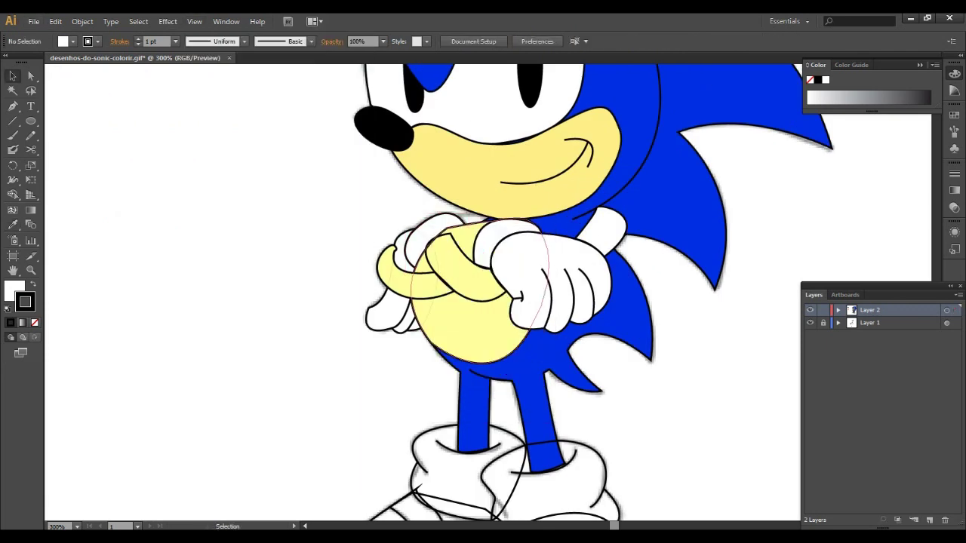
{"action": "left_click", "coordinate": [411, 253]}
{"action": "right_click", "coordinate": [411, 249]}
{"action": "left_click", "coordinate": [577, 424]}
- Select the arm path and add an anchor point on its outline
{"action": "key", "text": "ctrl+plus"}
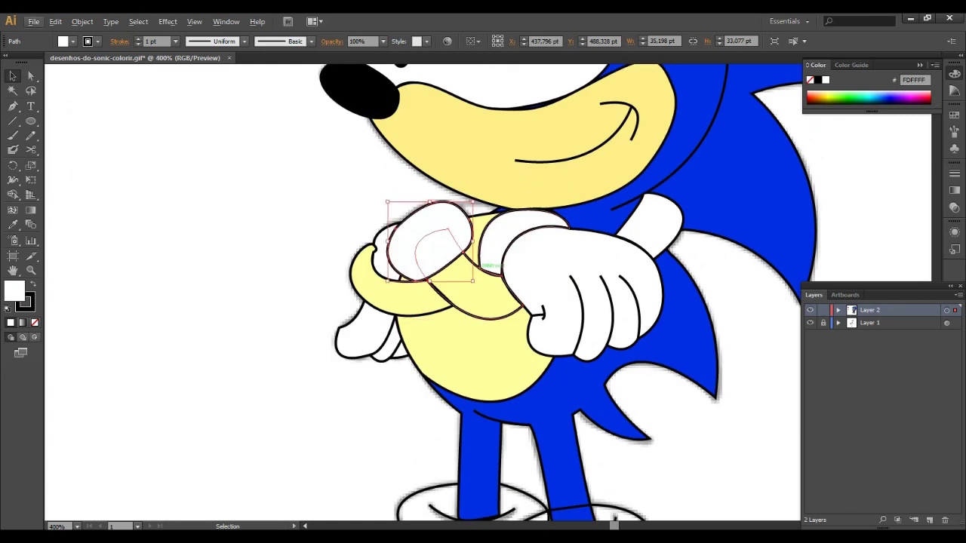
{"action": "right_click", "coordinate": [478, 254]}
{"action": "left_click", "coordinate": [626, 440]}
{"action": "scroll", "coordinate": [451, 262], "scroll_direction": "up", "scroll_amount": 3}
{"action": "left_click", "coordinate": [451, 261]}
{"action": "key", "text": "p"}
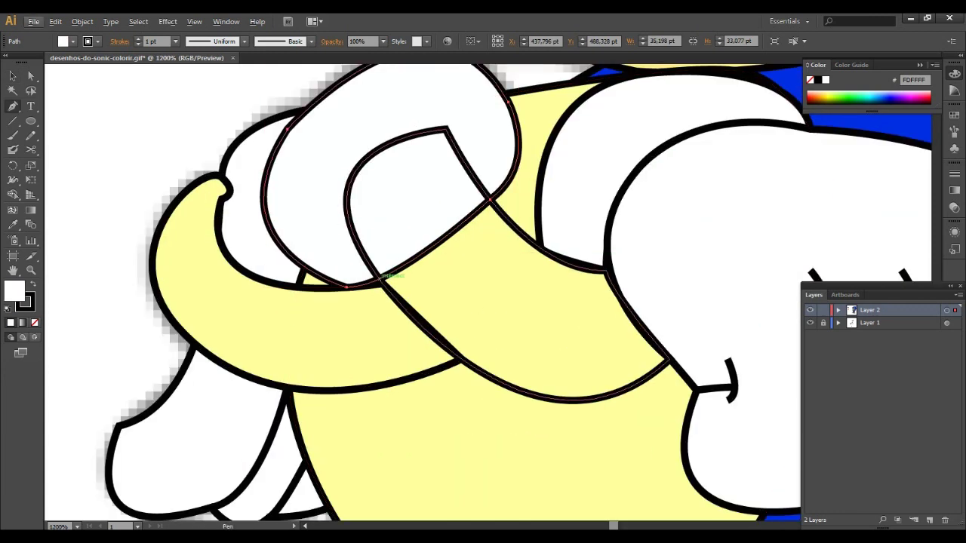
{"action": "left_click", "coordinate": [382, 276]}
{"action": "scroll", "coordinate": [438, 242], "scroll_direction": "down", "scroll_amount": 2}
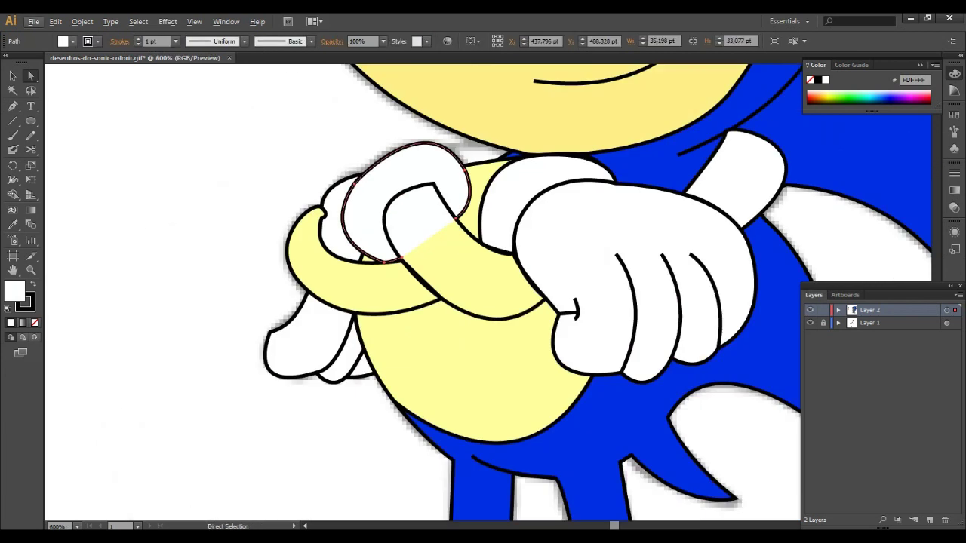
- Draw a new curved Pen segment across the hand
{"action": "key", "text": "p"}
{"action": "scroll", "coordinate": [404, 254], "scroll_direction": "up", "scroll_amount": 2}
{"action": "left_click_drag", "start_coordinate": [363, 132], "coordinate": [351, 122]}
{"action": "left_click_drag", "start_coordinate": [361, 186], "coordinate": [405, 129]}
{"action": "scroll", "coordinate": [361, 185], "scroll_direction": "up", "scroll_amount": 3}
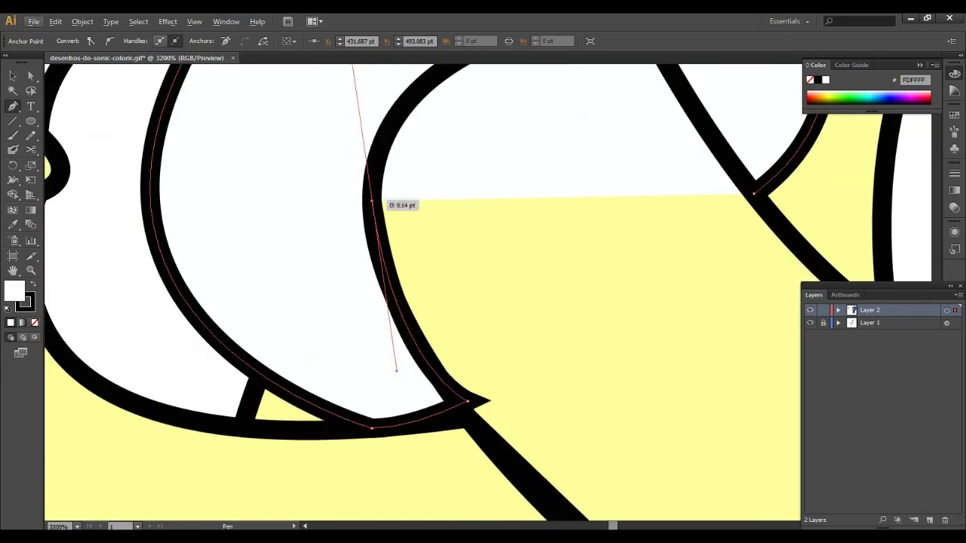
{"action": "scroll", "coordinate": [379, 199], "scroll_direction": "down", "scroll_amount": 3}
{"action": "key", "text": "ctrl+minus"}
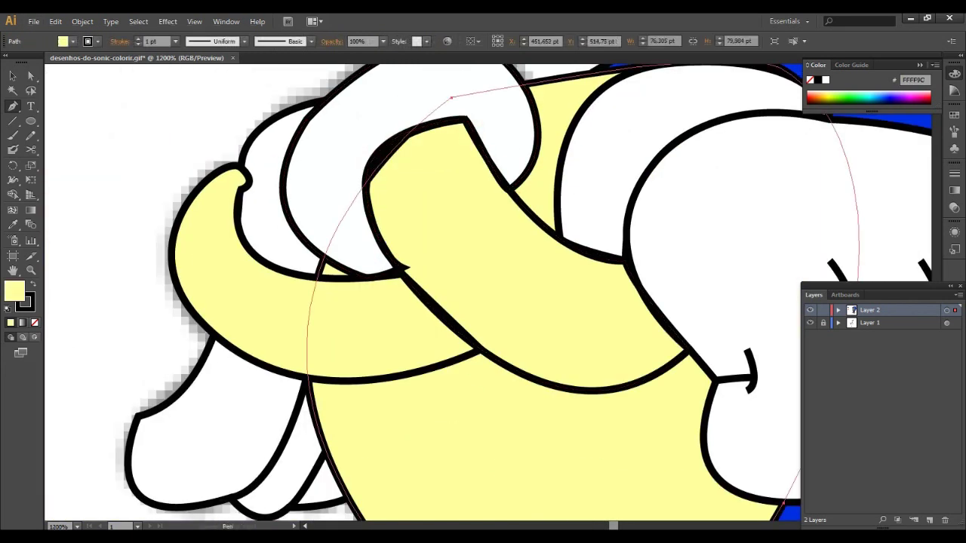
{"action": "key", "text": "ctrl+minus"}
{"action": "key", "text": "ctrl+minus"}
- Reshape the hand outline's curve with Direct Selection and deselect it
{"action": "key", "text": "ctrl+plus"}
{"action": "key", "text": "ctrl+plus"}
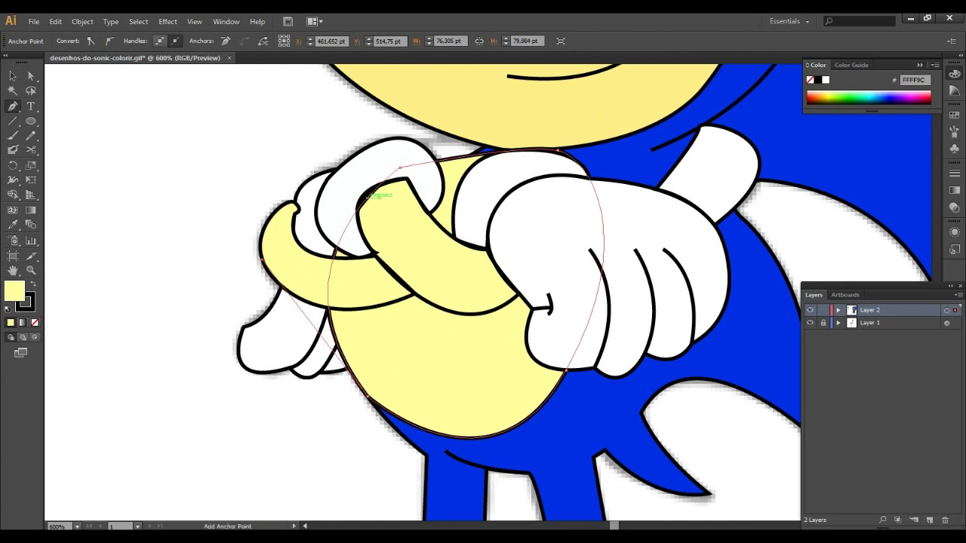
{"action": "scroll", "coordinate": [369, 219], "scroll_direction": "up", "scroll_amount": 3}
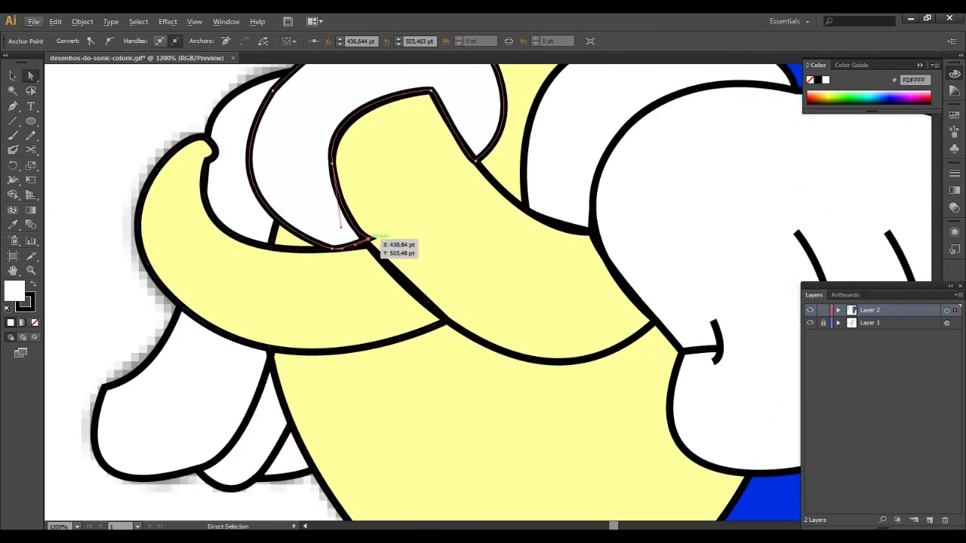
{"action": "scroll", "coordinate": [370, 245], "scroll_direction": "down", "scroll_amount": 2}
{"action": "scroll", "coordinate": [369, 245], "scroll_direction": "down", "scroll_amount": 3}
{"action": "scroll", "coordinate": [359, 195], "scroll_direction": "up", "scroll_amount": 3}
{"action": "scroll", "coordinate": [360, 196], "scroll_direction": "up", "scroll_amount": 2}
{"action": "left_click_drag", "start_coordinate": [359, 195], "coordinate": [227, 256]}
{"action": "key", "text": "ctrl+shift+a"}
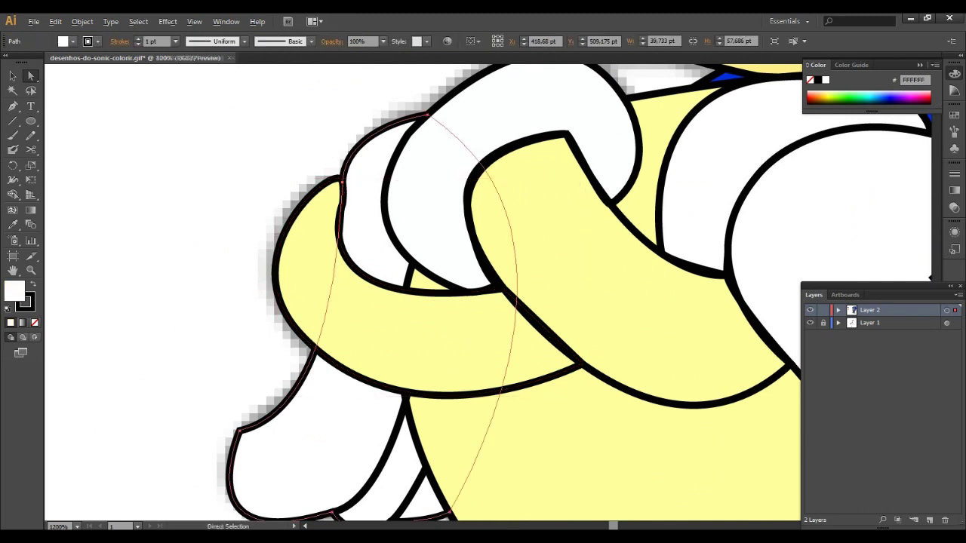
- Send the yellow arm and the blue body to the back
{"action": "scroll", "coordinate": [343, 190], "scroll_direction": "down", "scroll_amount": 5}
{"action": "scroll", "coordinate": [343, 190], "scroll_direction": "down", "scroll_amount": 2}
{"action": "scroll", "coordinate": [369, 227], "scroll_direction": "up", "scroll_amount": 4}
{"action": "left_click", "coordinate": [370, 226]}
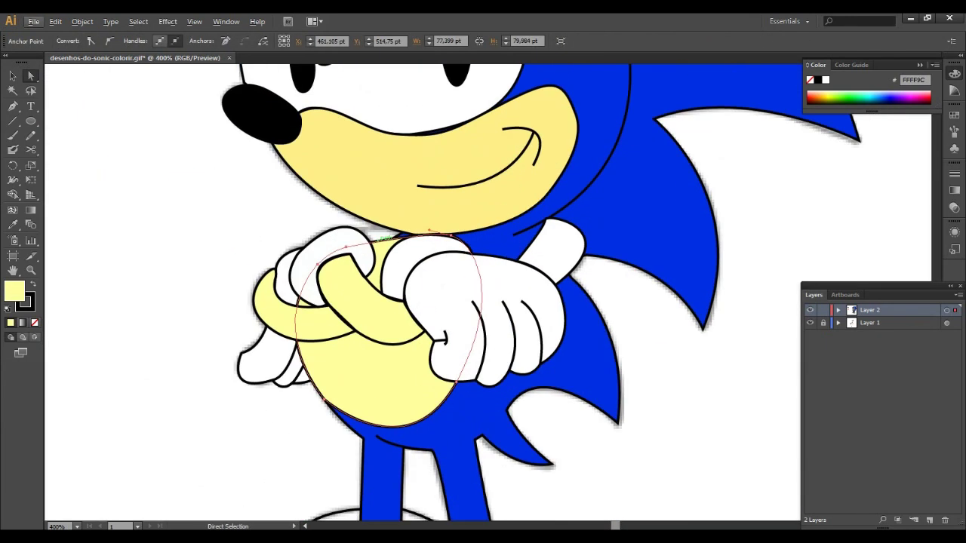
{"action": "right_click", "coordinate": [473, 226]}
{"action": "mouse_move", "coordinate": [507, 402]}
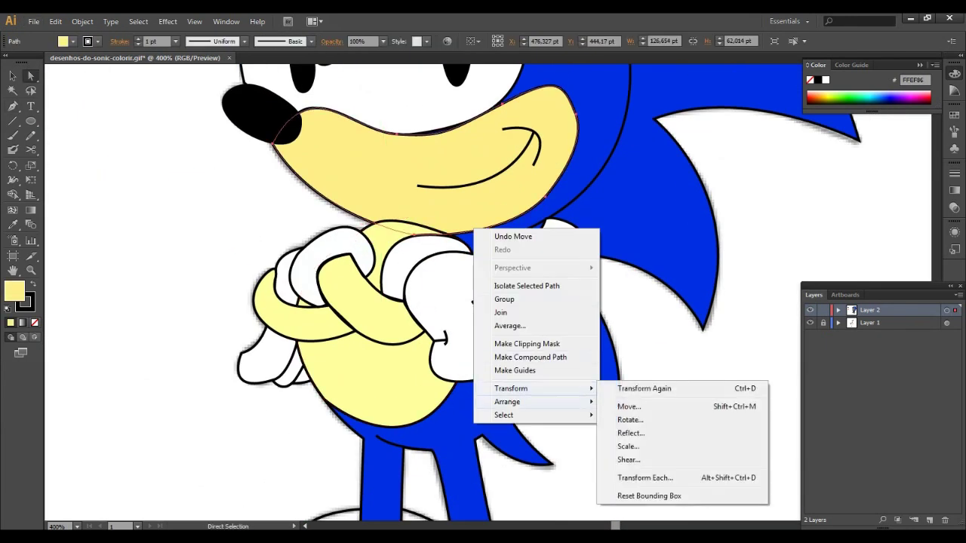
{"action": "left_click", "coordinate": [636, 448]}
{"action": "key", "text": "ctrl+shift+a"}
{"action": "right_click", "coordinate": [370, 222]}
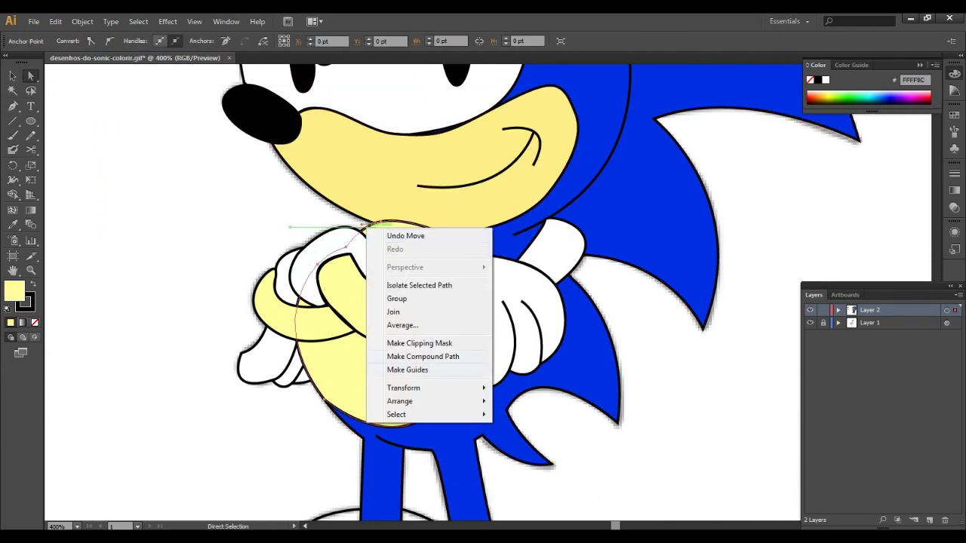
{"action": "left_click", "coordinate": [574, 441]}
{"action": "right_click", "coordinate": [599, 176]}
{"action": "left_click", "coordinate": [762, 389]}
- Re-stack the white glove in front of the arm
{"action": "scroll", "coordinate": [422, 226], "scroll_direction": "down", "scroll_amount": 3}
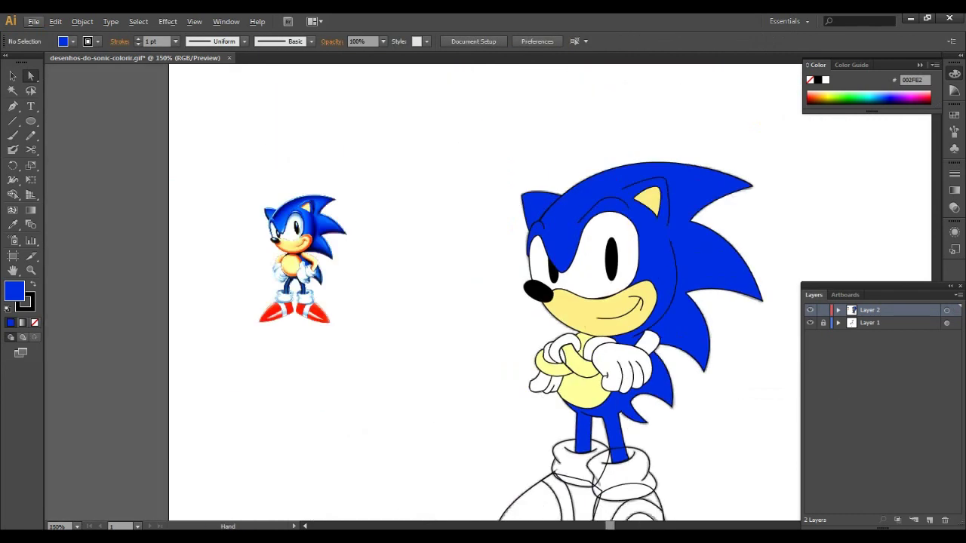
{"action": "scroll", "coordinate": [422, 189], "scroll_direction": "up", "scroll_amount": 3}
{"action": "left_click", "coordinate": [377, 404]}
{"action": "right_click", "coordinate": [420, 158]}
{"action": "left_click", "coordinate": [584, 369]}
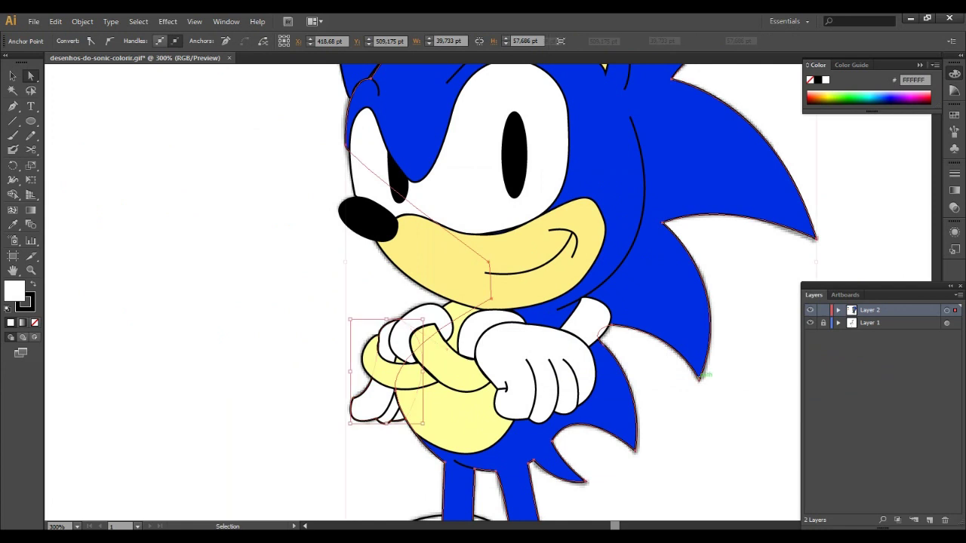
{"action": "scroll", "coordinate": [498, 302], "scroll_direction": "down", "scroll_amount": 4}
{"action": "scroll", "coordinate": [452, 324], "scroll_direction": "up", "scroll_amount": 3}
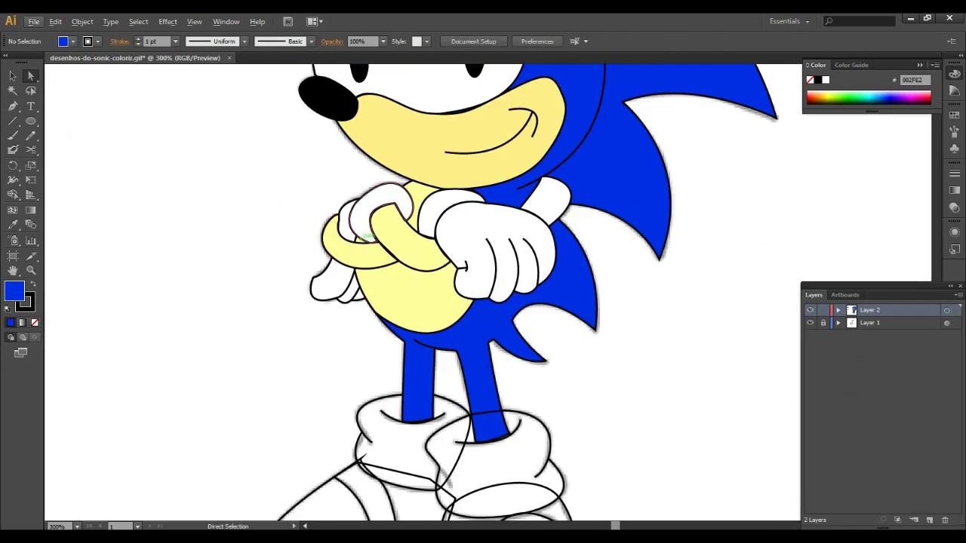
{"action": "scroll", "coordinate": [362, 373], "scroll_direction": "up", "scroll_amount": 3}
- Draw a short straight path across the arm and fill it white
{"action": "key", "text": "p"}
{"action": "scroll", "coordinate": [306, 203], "scroll_direction": "up", "scroll_amount": 2}
{"action": "left_click", "coordinate": [393, 302]}
{"action": "left_click", "coordinate": [474, 299]}
{"action": "double_click", "coordinate": [14, 291]}
{"action": "left_click", "coordinate": [324, 198]}
{"action": "left_click", "coordinate": [614, 202]}
- Nudge an anchor to close the arm outline gap, then select the thumb outline anchor
{"action": "scroll", "coordinate": [346, 301], "scroll_direction": "down", "scroll_amount": 3}
{"action": "scroll", "coordinate": [346, 302], "scroll_direction": "down", "scroll_amount": 3}
{"action": "scroll", "coordinate": [347, 287], "scroll_direction": "up", "scroll_amount": 3}
{"action": "scroll", "coordinate": [377, 196], "scroll_direction": "up", "scroll_amount": 3}
{"action": "key", "text": "a"}
{"action": "left_click_drag", "start_coordinate": [369, 182], "coordinate": [394, 197]}
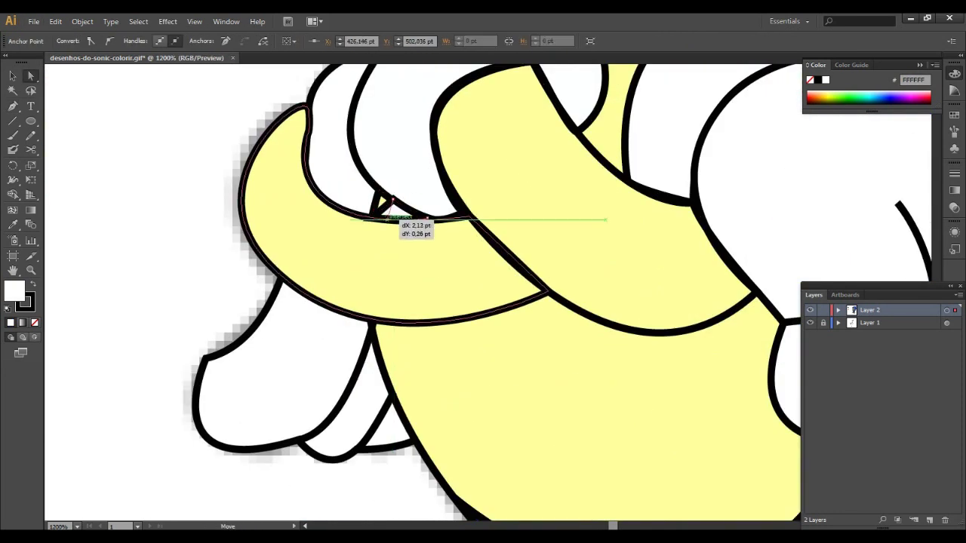
{"action": "left_click", "coordinate": [393, 198]}
{"action": "key", "text": "ctrl+shift+a"}
{"action": "scroll", "coordinate": [420, 205], "scroll_direction": "down", "scroll_amount": 6}
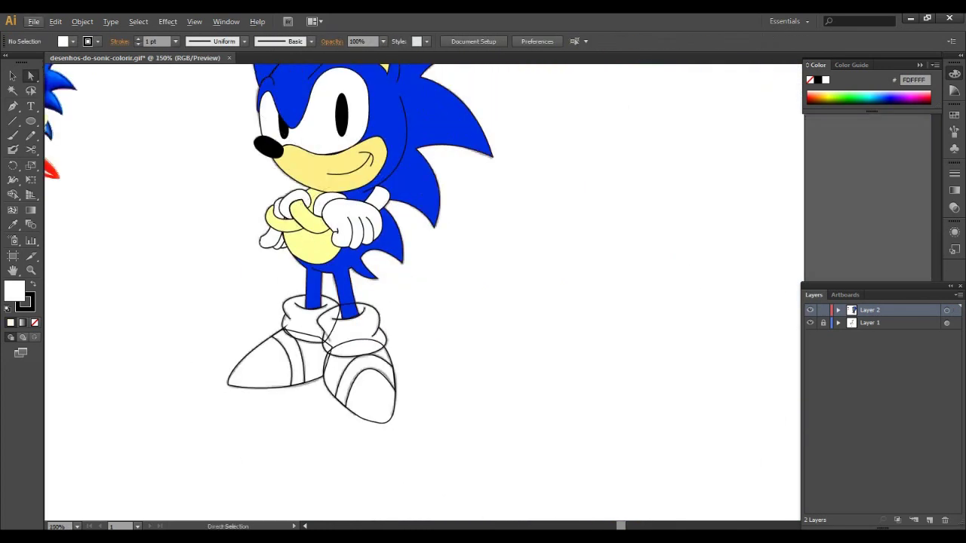
{"action": "scroll", "coordinate": [469, 289], "scroll_direction": "up", "scroll_amount": 3}
{"action": "left_click", "coordinate": [452, 248]}
{"action": "scroll", "coordinate": [451, 248], "scroll_direction": "up", "scroll_amount": 2}
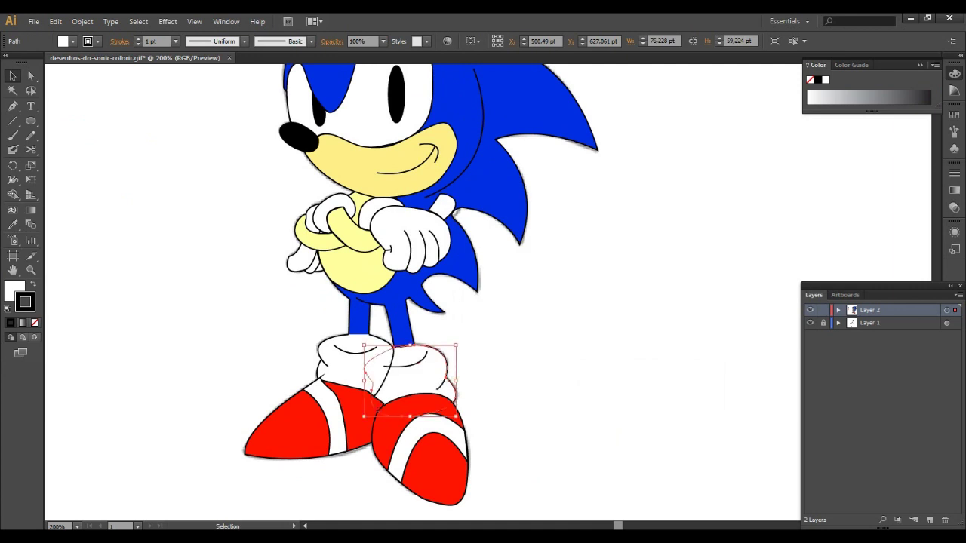
- Send the right and left shoes behind the socks with Arrange > Send to Back
{"action": "right_click", "coordinate": [410, 410]}
{"action": "left_click", "coordinate": [573, 432]}
{"action": "right_click", "coordinate": [354, 397]}
{"action": "left_click", "coordinate": [519, 416]}
{"action": "right_click", "coordinate": [354, 398]}
{"action": "left_click", "coordinate": [519, 416]}
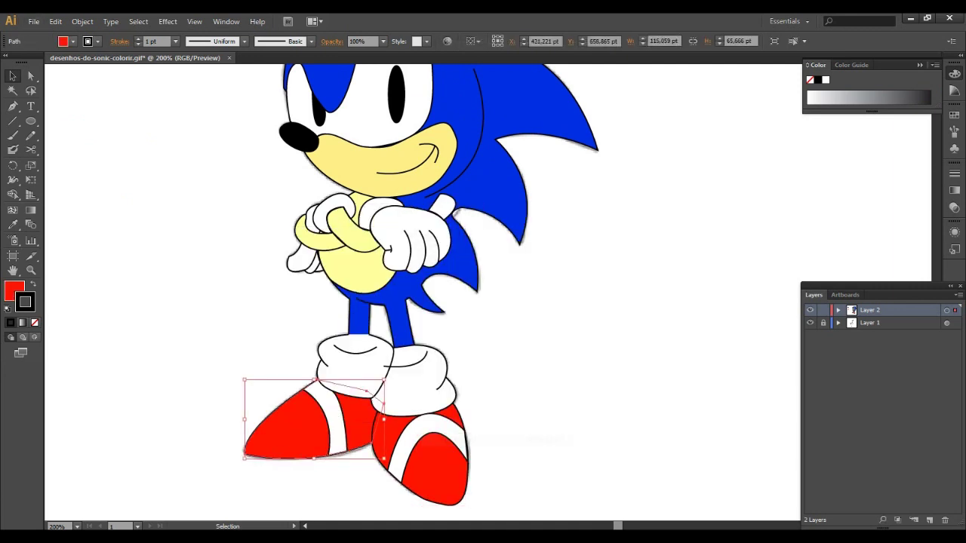
{"action": "scroll", "coordinate": [446, 396], "scroll_direction": "up", "scroll_amount": 1}
{"action": "right_click", "coordinate": [297, 367]}
{"action": "key", "text": "Escape"}
- Send the left shoe to the back and recheck the stacking of the shoe and body
{"action": "right_click", "coordinate": [231, 424]}
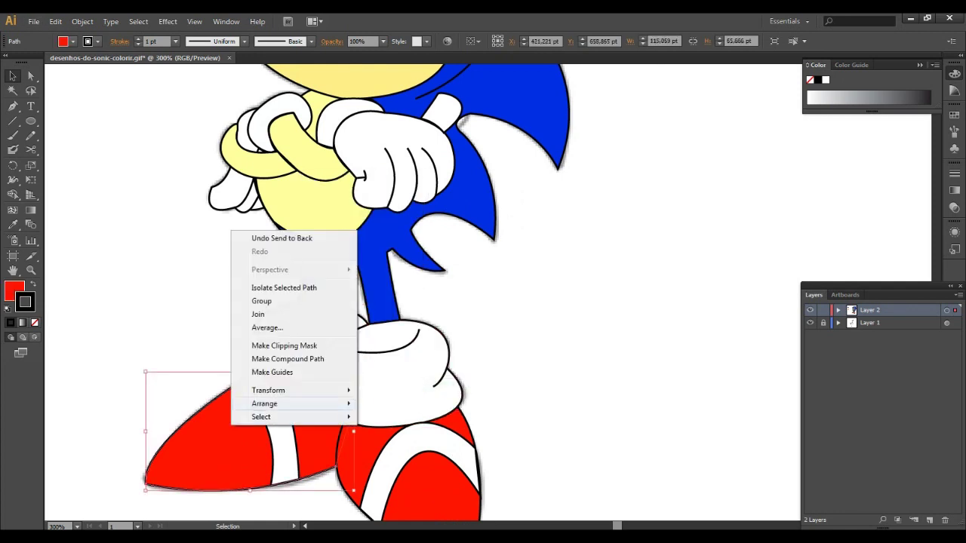
{"action": "left_click", "coordinate": [410, 442]}
{"action": "right_click", "coordinate": [295, 248]}
{"action": "key", "text": "Escape"}
{"action": "right_click", "coordinate": [220, 247]}
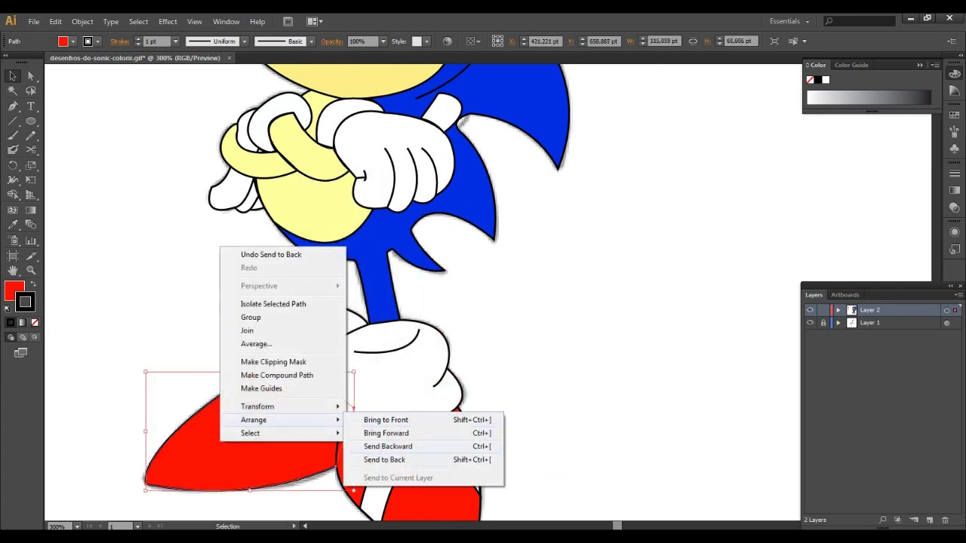
{"action": "right_click", "coordinate": [491, 159]}
{"action": "left_click", "coordinate": [449, 385]}
{"action": "scroll", "coordinate": [449, 385], "scroll_direction": "up", "scroll_amount": 1}
{"action": "scroll", "coordinate": [448, 385], "scroll_direction": "down", "scroll_amount": 1}
- Send the sock and then the shoe to the back so the shoe tucks under the sock
{"action": "left_click", "coordinate": [351, 482]}
{"action": "right_click", "coordinate": [343, 266]}
{"action": "left_click", "coordinate": [506, 475]}
{"action": "key", "text": "ctrl+plus"}
{"action": "right_click", "coordinate": [227, 399]}
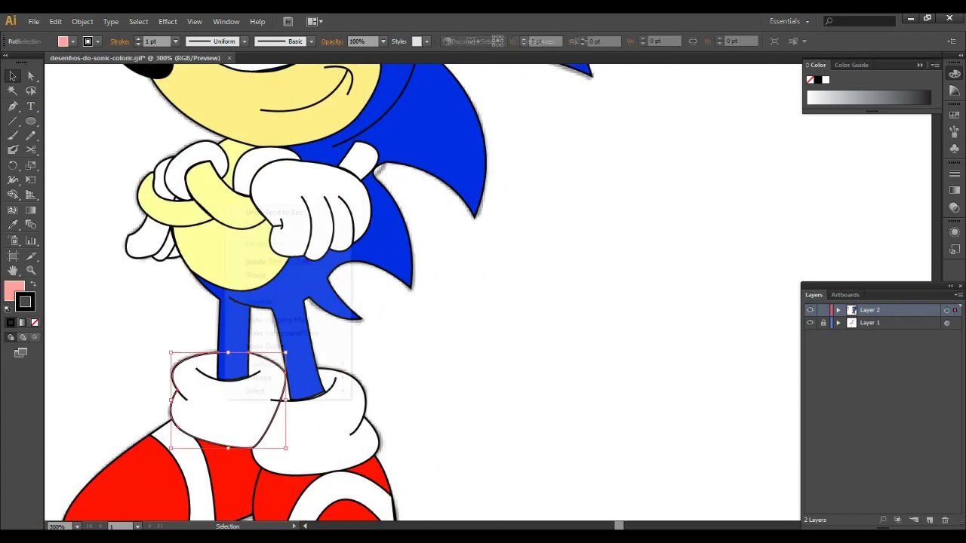
{"action": "left_click", "coordinate": [400, 416]}
{"action": "right_click", "coordinate": [144, 445]}
{"action": "left_click", "coordinate": [301, 440]}
{"action": "key", "text": "ctrl+minus"}
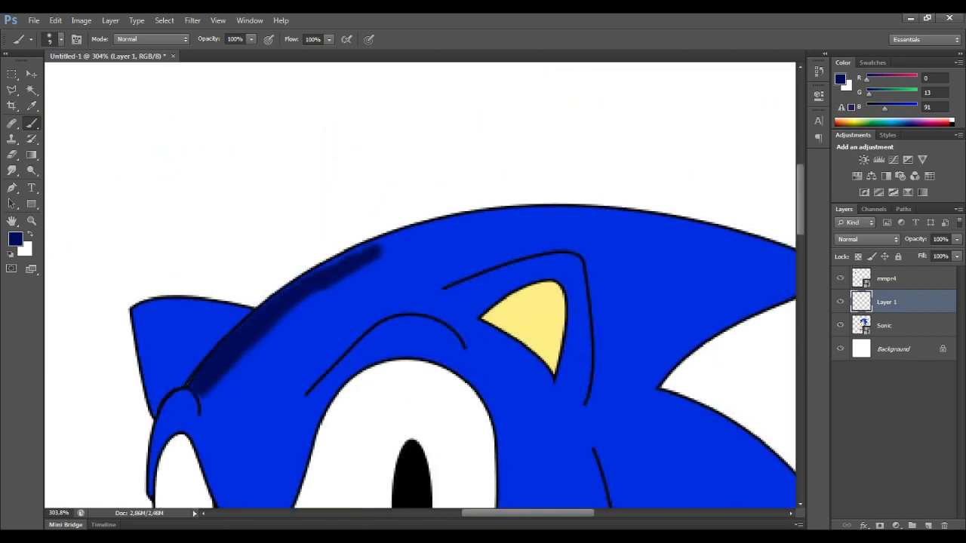
- Paint dark blue shading along the top of the head, left leg, brow and inner ear
{"action": "left_click", "coordinate": [60, 39]}
{"action": "left_click_drag", "start_coordinate": [377, 253], "coordinate": [483, 223]}
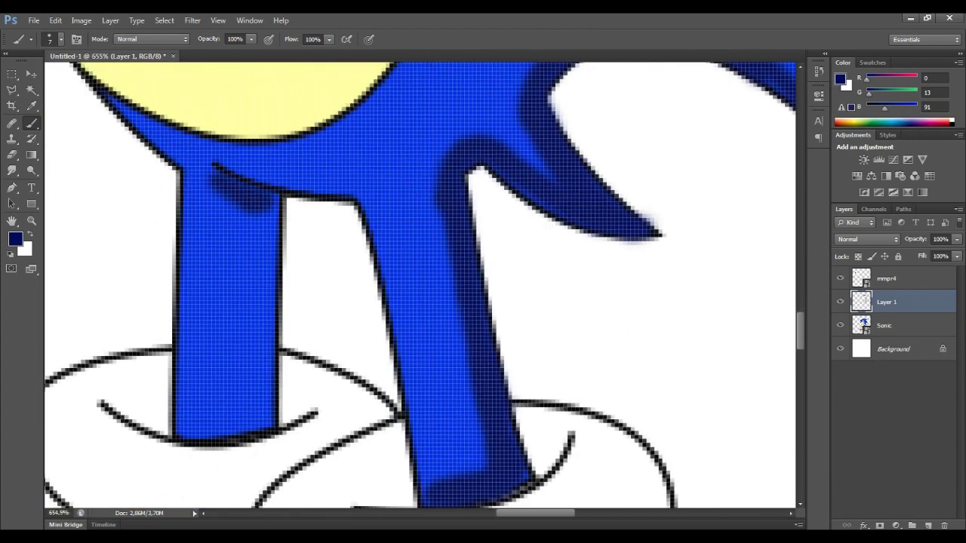
{"action": "left_click_drag", "start_coordinate": [268, 202], "coordinate": [270, 338]}
{"action": "scroll", "coordinate": [419, 285], "scroll_direction": "down", "scroll_amount": 3}
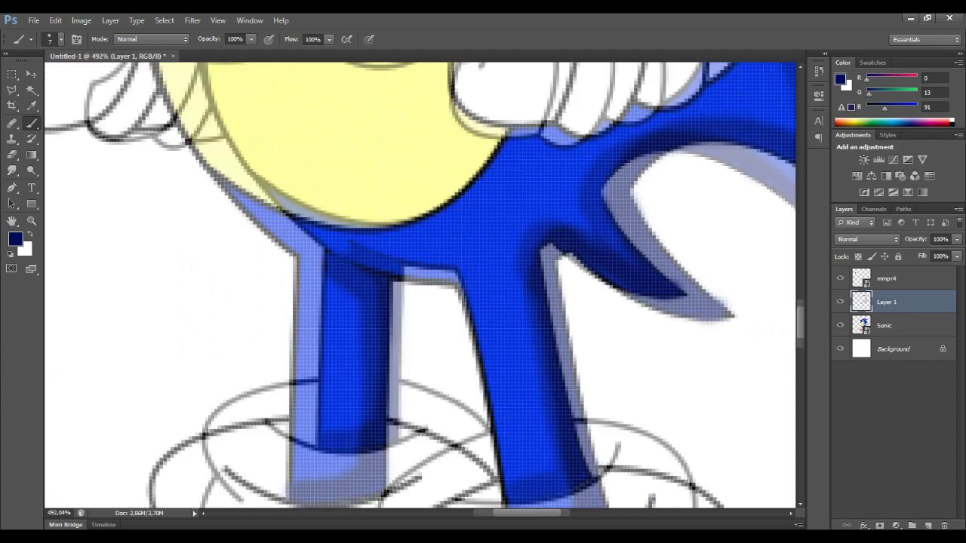
{"action": "scroll", "coordinate": [420, 285], "scroll_direction": "down", "scroll_amount": 3}
{"action": "scroll", "coordinate": [420, 285], "scroll_direction": "down", "scroll_amount": 3}
{"action": "scroll", "coordinate": [410, 272], "scroll_direction": "up", "scroll_amount": 5}
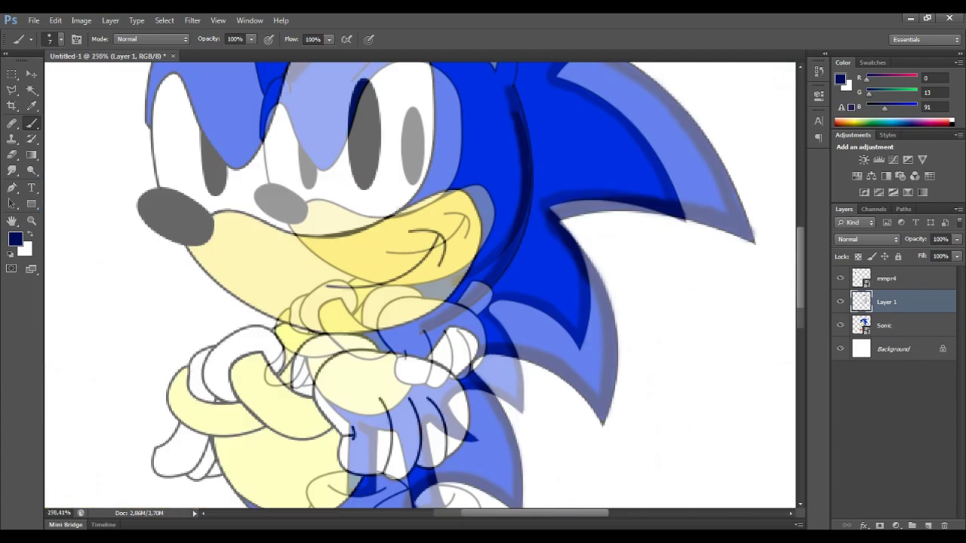
{"action": "mouse_move", "coordinate": [326, 255]}
{"action": "left_mouse_down"}
{"action": "mouse_move", "coordinate": [438, 143]}
{"action": "mouse_move", "coordinate": [581, 178]}
{"action": "left_mouse_up"}
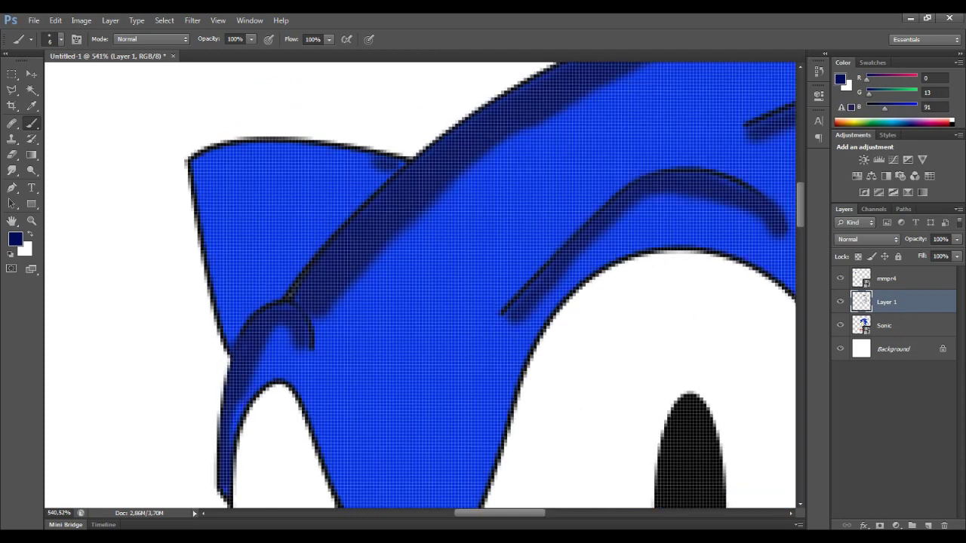
{"action": "mouse_move", "coordinate": [374, 157]}
{"action": "left_mouse_down"}
{"action": "mouse_move", "coordinate": [202, 160]}
{"action": "mouse_move", "coordinate": [230, 332]}
{"action": "left_mouse_up"}
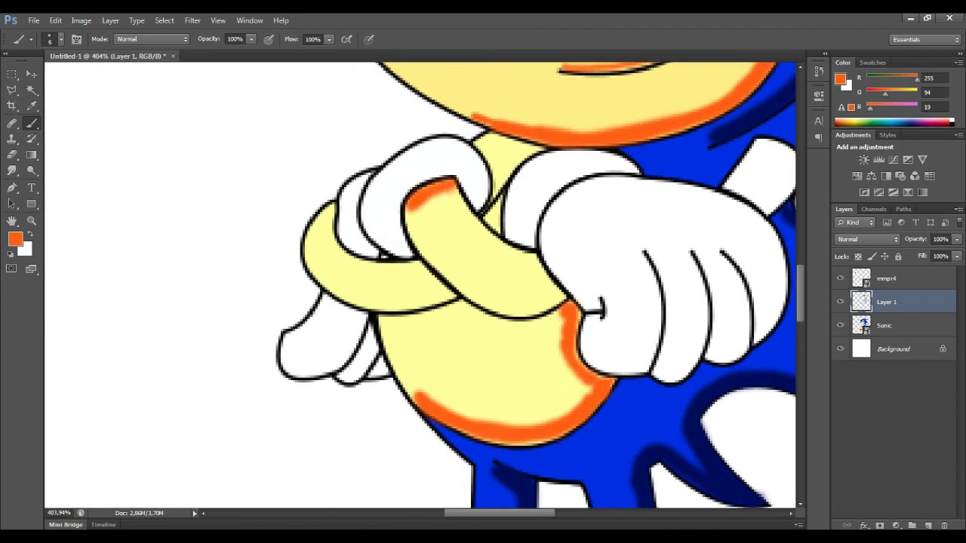
- Paint orange shading along both edges of the arm and add a new layer for highlights
{"action": "left_click_drag", "start_coordinate": [456, 185], "coordinate": [537, 265]}
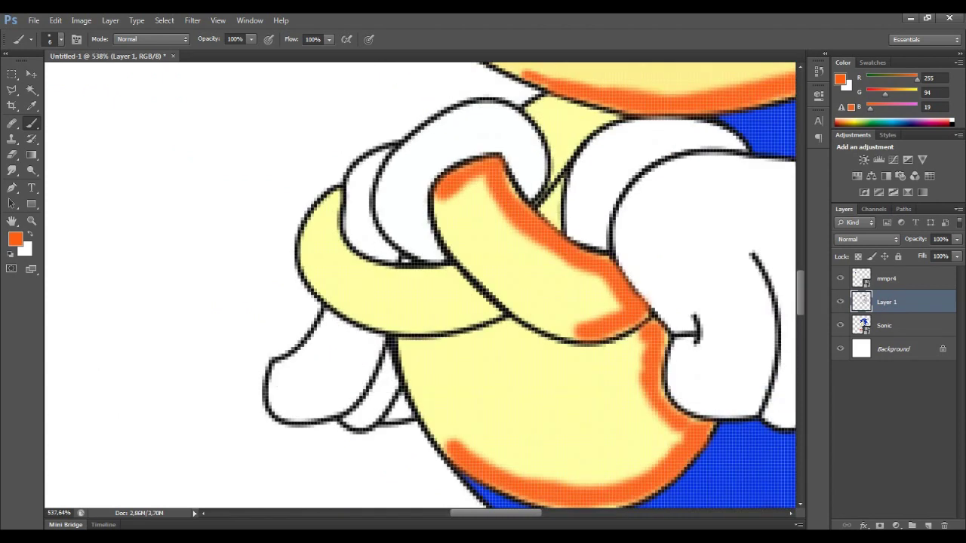
{"action": "mouse_move", "coordinate": [497, 313]}
{"action": "left_mouse_down"}
{"action": "mouse_move", "coordinate": [423, 271]}
{"action": "mouse_move", "coordinate": [324, 192]}
{"action": "left_mouse_up"}
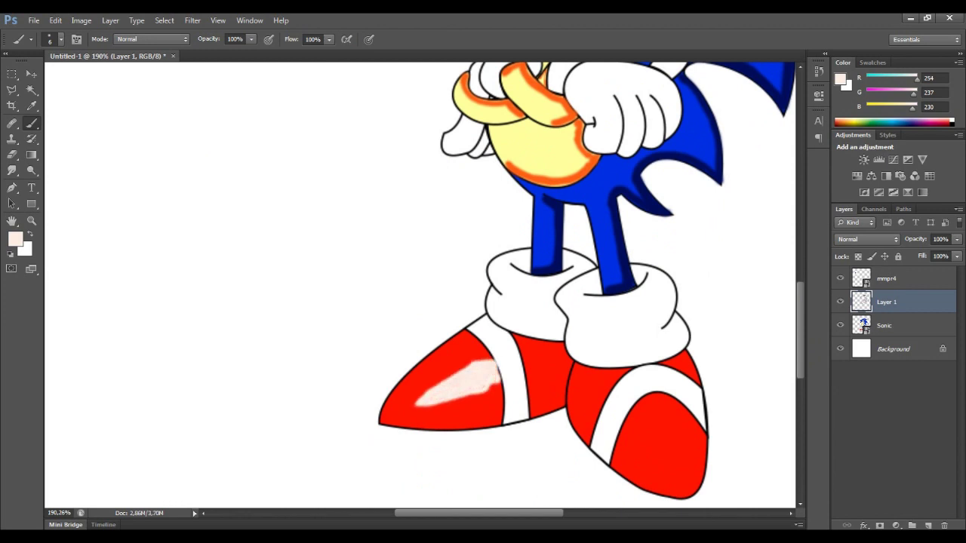
{"action": "key", "text": "ctrl+shift+alt+n"}
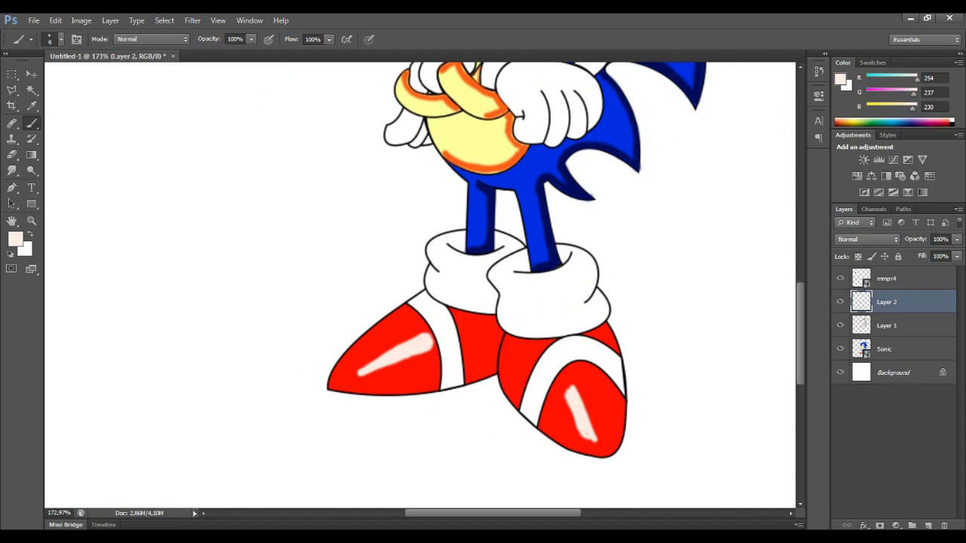
- Soften the white shoe highlights with a Gaussian Blur of radius 5.5
{"action": "left_click", "coordinate": [193, 20]}
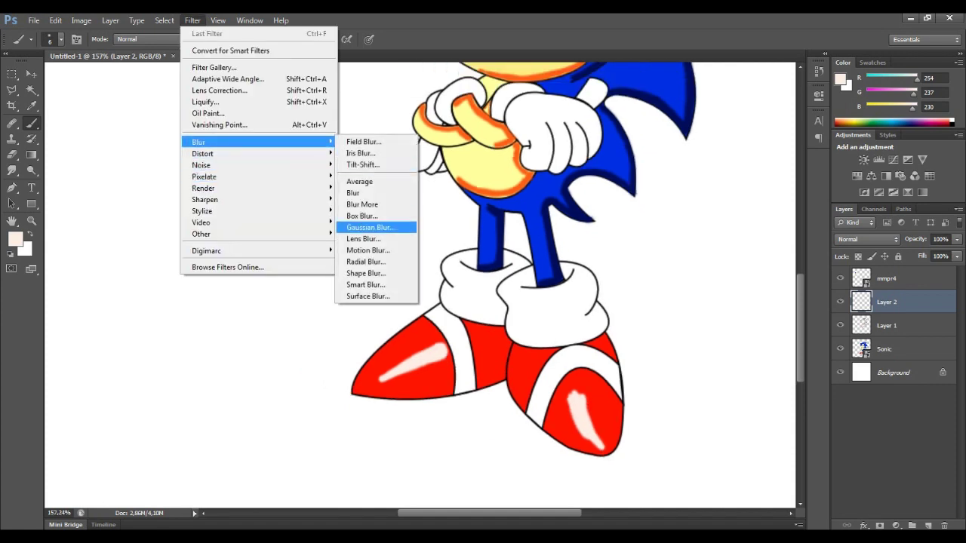
{"action": "left_click", "coordinate": [377, 222]}
{"action": "key", "text": "shift+Up"}
{"action": "key", "text": "shift+Up"}
{"action": "key", "text": "shift+Up"}
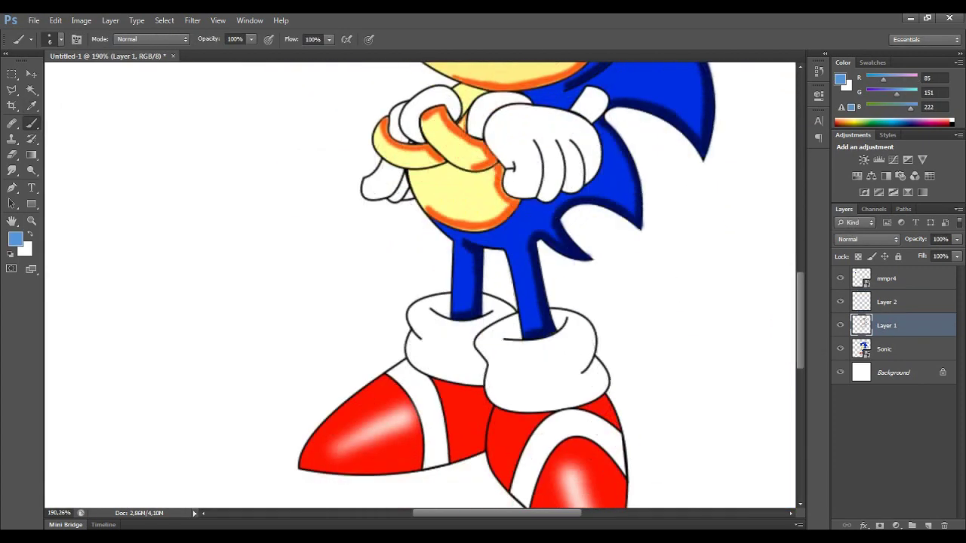
- Shade the sock cuff, both glove cuffs, and the right glove's edges, thumb and finger creases light blue
{"action": "left_click_drag", "start_coordinate": [394, 309], "coordinate": [453, 217]}
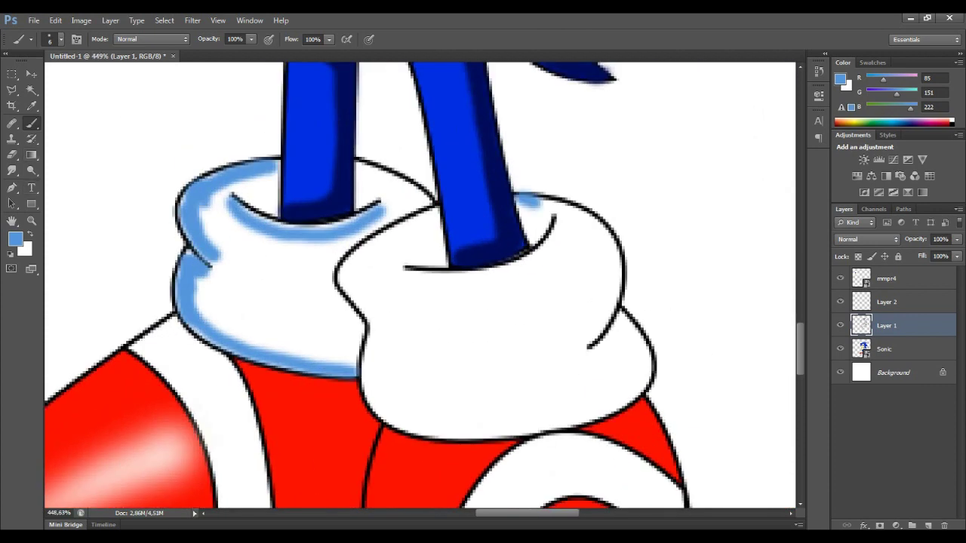
{"action": "mouse_move", "coordinate": [520, 197]}
{"action": "left_mouse_down"}
{"action": "mouse_move", "coordinate": [623, 268]}
{"action": "mouse_move", "coordinate": [588, 347]}
{"action": "left_mouse_up"}
{"action": "mouse_move", "coordinate": [641, 377]}
{"action": "left_mouse_down"}
{"action": "mouse_move", "coordinate": [366, 396]}
{"action": "mouse_move", "coordinate": [649, 369]}
{"action": "left_mouse_up"}
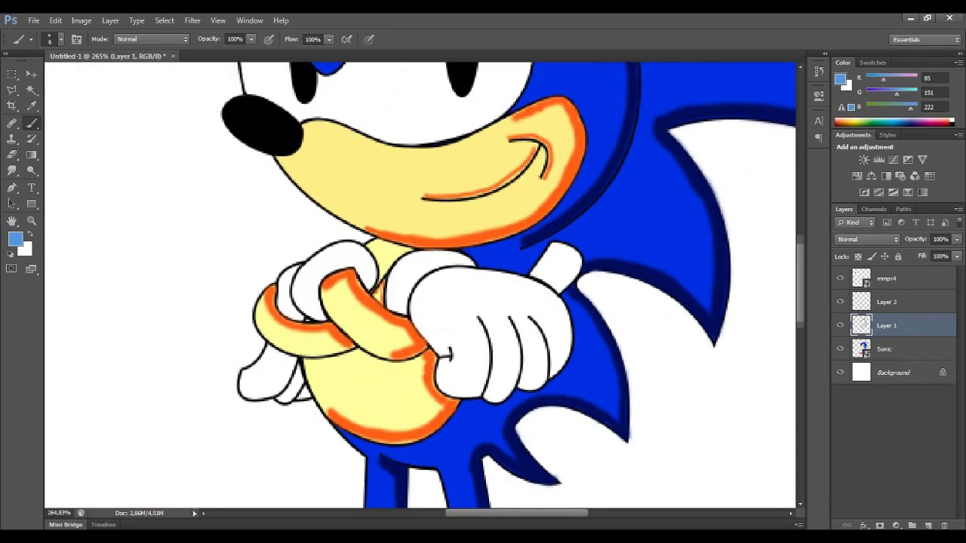
{"action": "left_click_drag", "start_coordinate": [341, 317], "coordinate": [432, 234]}
{"action": "left_click_drag", "start_coordinate": [596, 219], "coordinate": [647, 246]}
{"action": "mouse_move", "coordinate": [437, 225]}
{"action": "left_mouse_down"}
{"action": "mouse_move", "coordinate": [506, 236]}
{"action": "mouse_move", "coordinate": [620, 326]}
{"action": "left_mouse_up"}
{"action": "mouse_move", "coordinate": [566, 302]}
{"action": "left_mouse_down"}
{"action": "mouse_move", "coordinate": [562, 415]}
{"action": "mouse_move", "coordinate": [513, 298]}
{"action": "mouse_move", "coordinate": [490, 436]}
{"action": "mouse_move", "coordinate": [483, 294]}
{"action": "mouse_move", "coordinate": [427, 420]}
{"action": "left_mouse_up"}
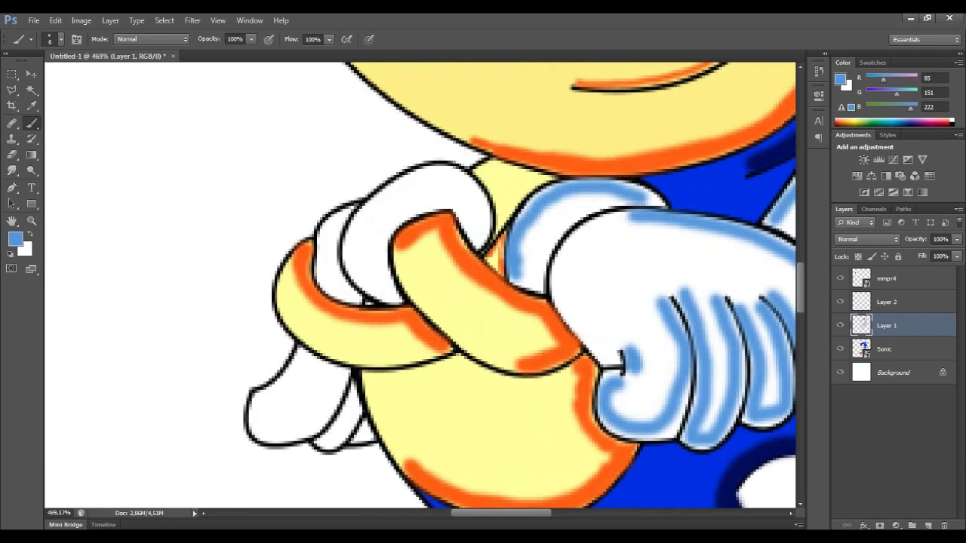
- Shade inside the left glove's fingers in light blue
{"action": "mouse_move", "coordinate": [355, 294]}
{"action": "left_mouse_down"}
{"action": "mouse_move", "coordinate": [442, 185]}
{"action": "mouse_move", "coordinate": [482, 226]}
{"action": "left_mouse_up"}
{"action": "left_click_drag", "start_coordinate": [388, 227], "coordinate": [441, 199]}
{"action": "left_click_drag", "start_coordinate": [332, 215], "coordinate": [321, 279]}
{"action": "mouse_move", "coordinate": [306, 347]}
{"action": "left_mouse_down"}
{"action": "mouse_move", "coordinate": [295, 373]}
{"action": "mouse_move", "coordinate": [306, 436]}
{"action": "left_mouse_up"}
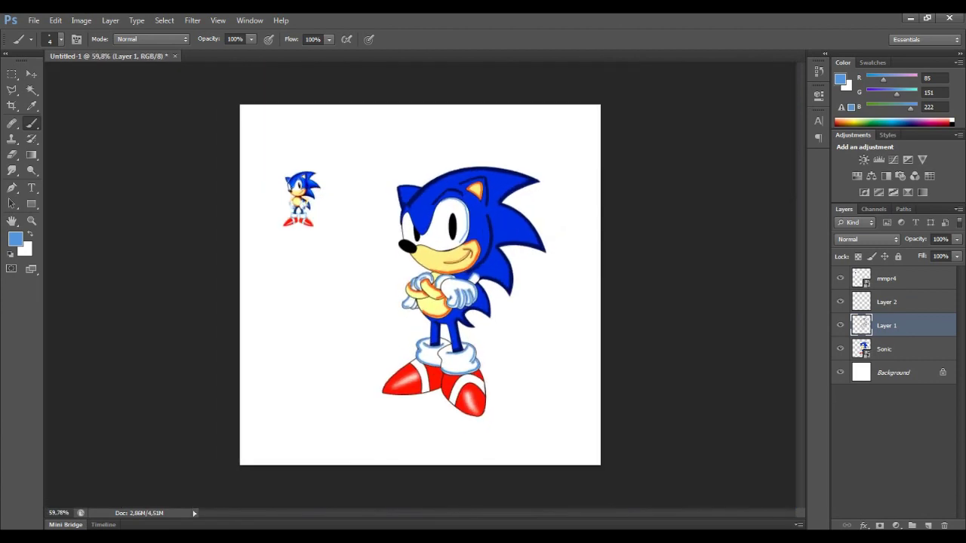
- Soften the shading with a 3.9-radius Gaussian Blur, then add a new layer for white highlights
{"action": "left_click", "coordinate": [191, 20]}
{"action": "left_click", "coordinate": [369, 227]}
{"action": "left_click_drag", "start_coordinate": [594, 342], "coordinate": [585, 342]}
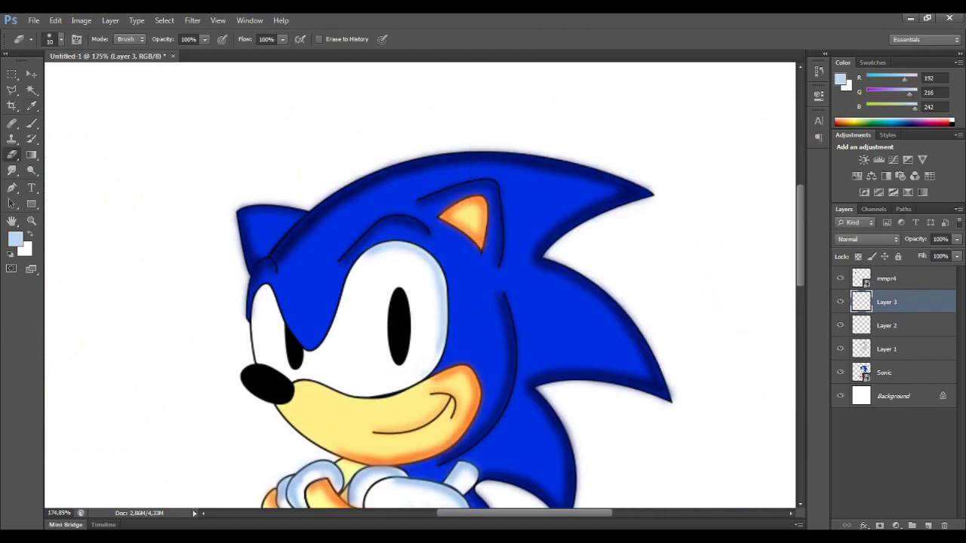
{"action": "key", "text": "b"}
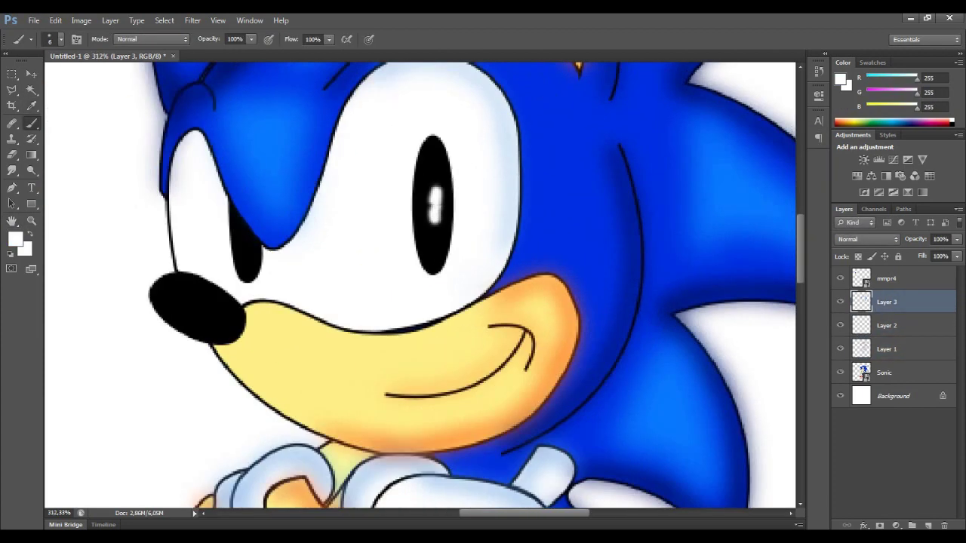
{"action": "left_click", "coordinate": [928, 525]}
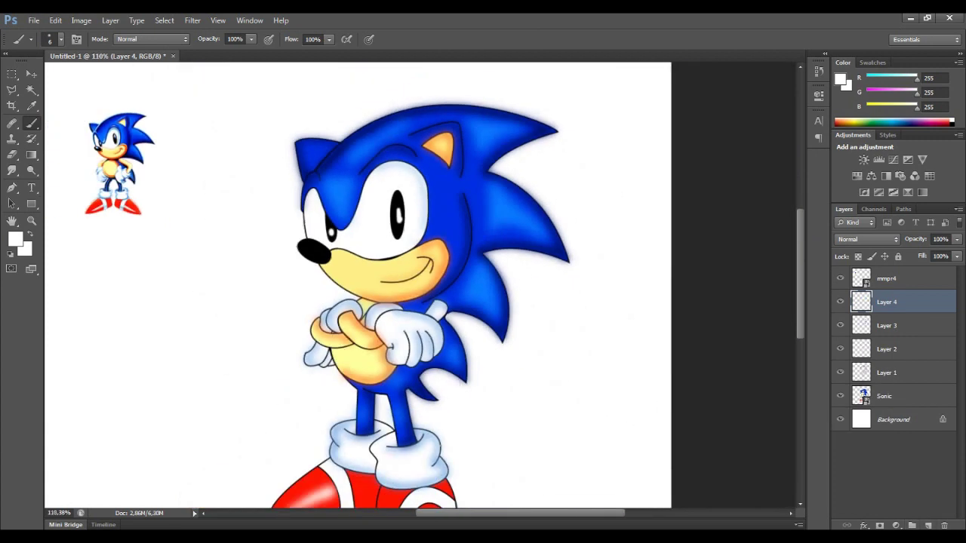
- Apply Gaussian Blur twice to the eye highlights on Layer 4, then hide Layer 2
{"action": "left_click", "coordinate": [192, 20]}
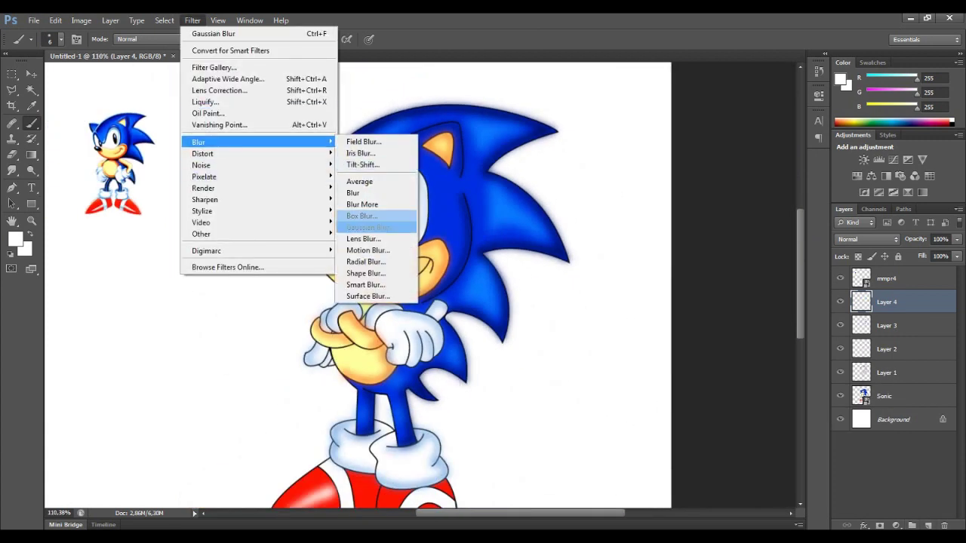
{"action": "left_click", "coordinate": [367, 226]}
{"action": "key", "text": "Return"}
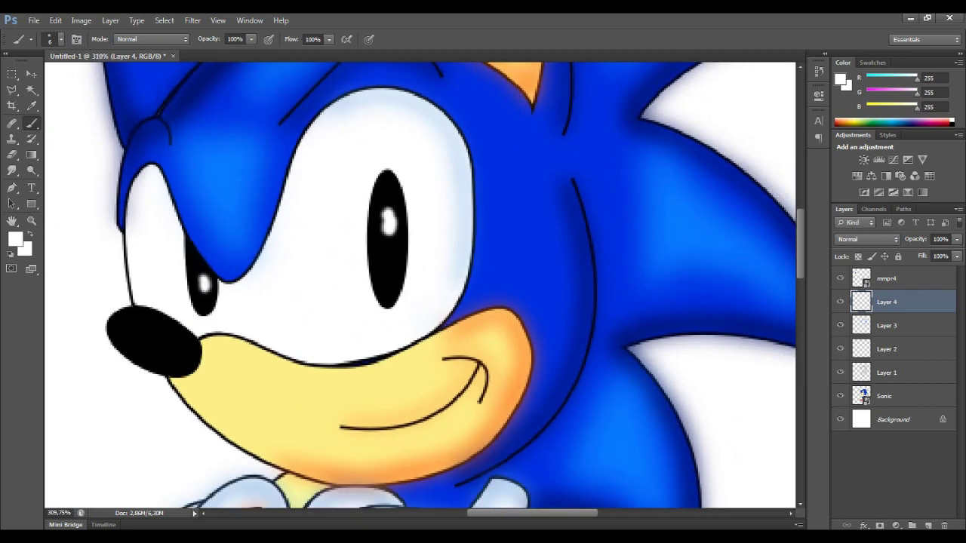
{"action": "left_click", "coordinate": [192, 21]}
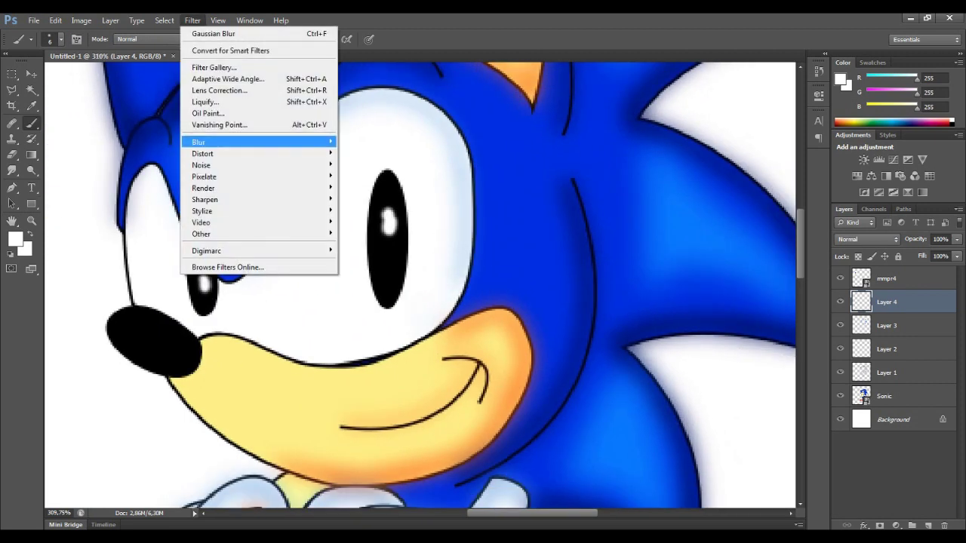
{"action": "left_click", "coordinate": [366, 227]}
{"action": "key", "text": "Return"}
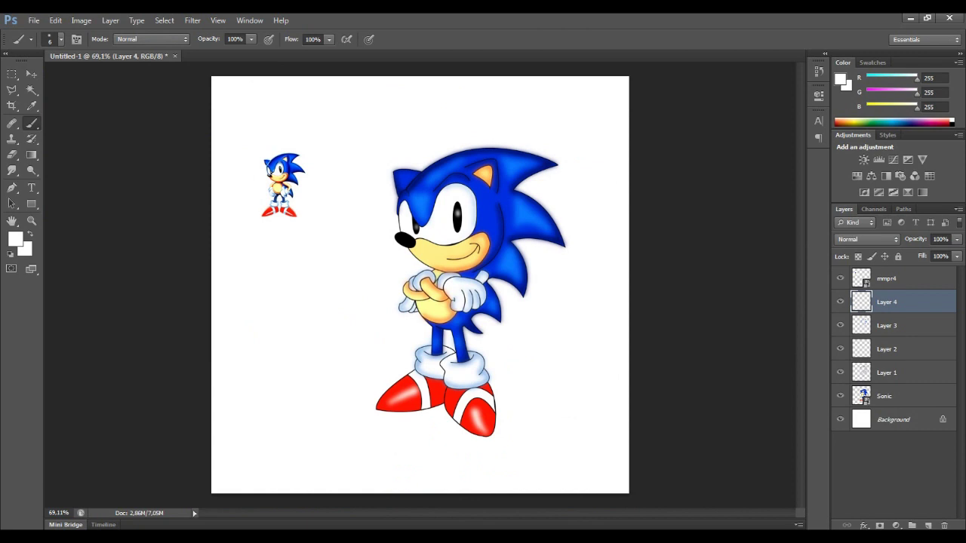
{"action": "left_click", "coordinate": [839, 349]}
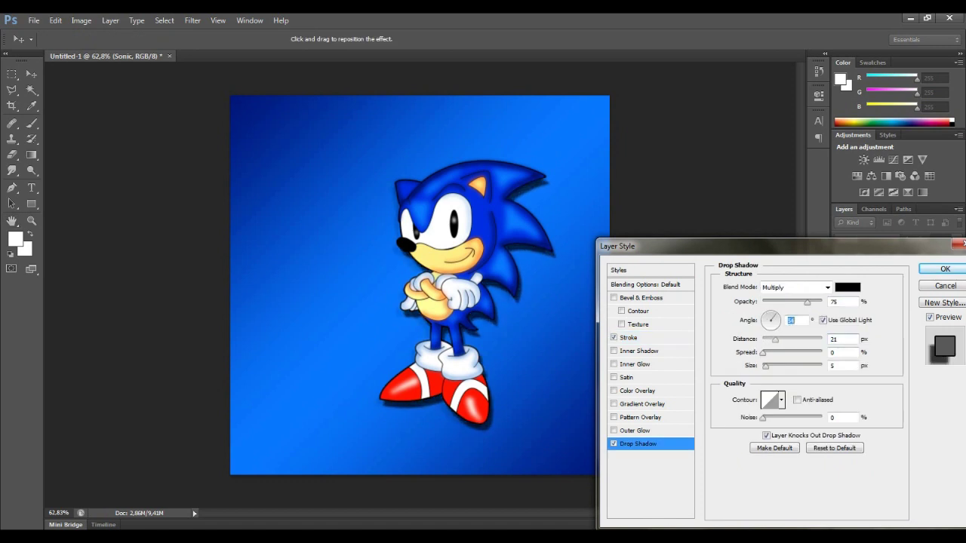
- Confirm the stroke and drop shadow style, then enlarge Sonic with Layers 1–4 to about 112%
{"action": "key", "text": "Tab"}
{"action": "key", "text": "Return"}
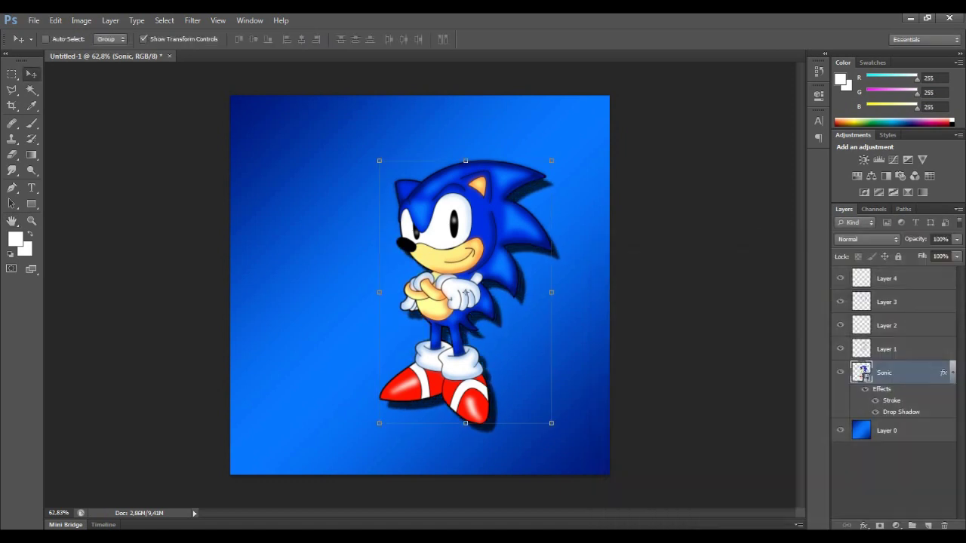
{"action": "left_click", "coordinate": [887, 279], "text": "shift"}
{"action": "left_click_drag", "start_coordinate": [465, 292], "coordinate": [430, 279]}
{"action": "left_click_drag", "start_coordinate": [516, 410], "coordinate": [527, 430]}
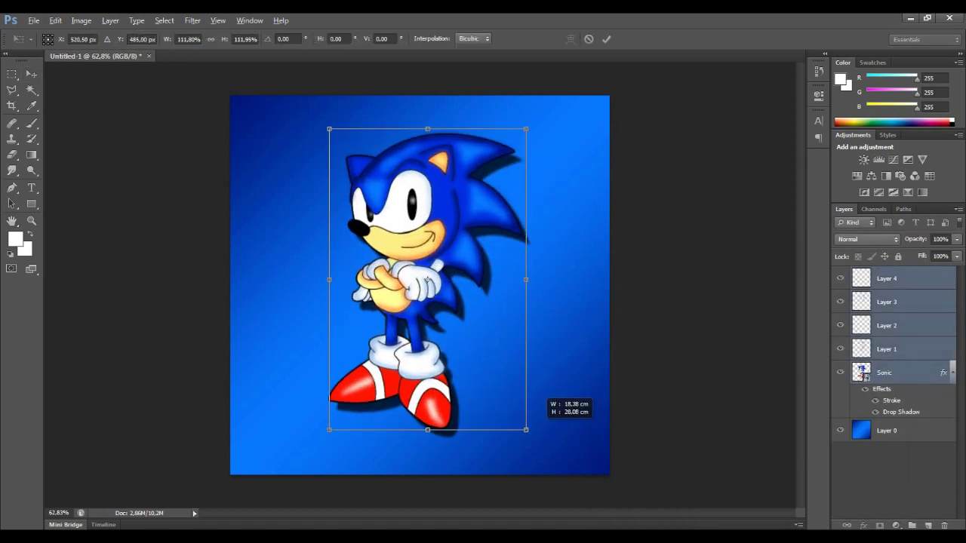
{"action": "key", "text": "Return"}
- Begin the signature path, add a new layer, and set the brush colour to black
{"action": "left_click", "coordinate": [12, 187]}
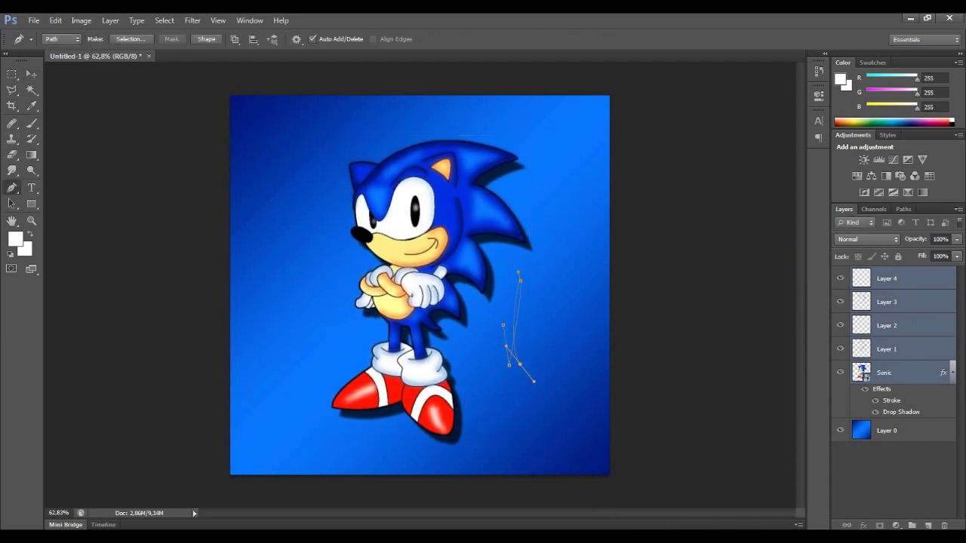
{"action": "key", "text": "ctrl+shift+alt+n"}
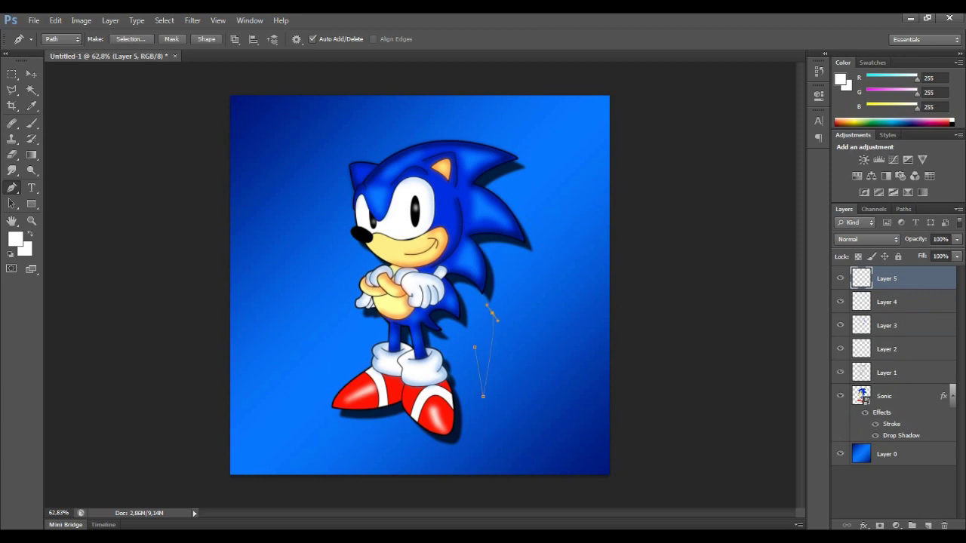
{"action": "key", "text": "b"}
{"action": "left_click", "coordinate": [15, 238]}
{"action": "left_click", "coordinate": [772, 159]}
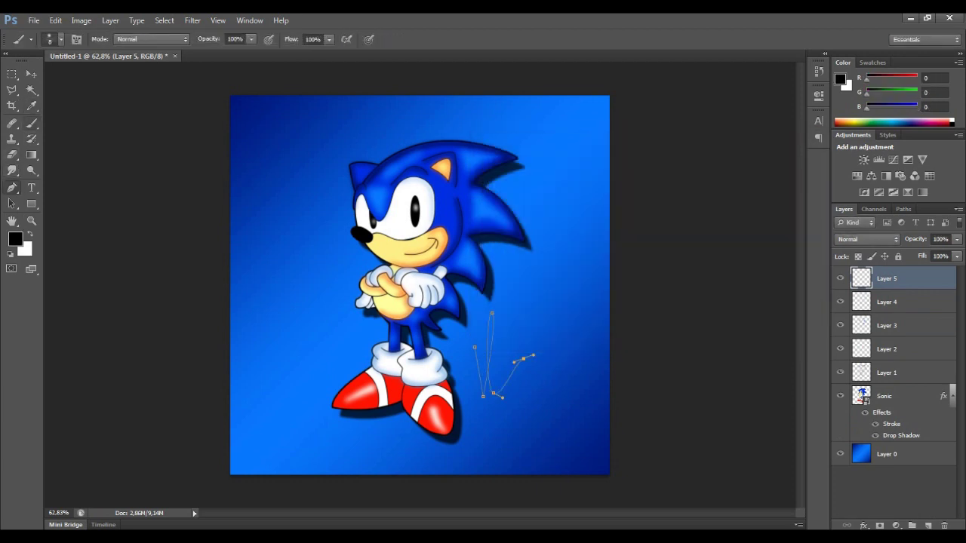
- Stroke the signature path with the black brush, then delete the path
{"action": "key", "text": "p"}
{"action": "right_click", "coordinate": [500, 68]}
{"action": "left_click", "coordinate": [530, 153]}
{"action": "left_click", "coordinate": [563, 192]}
{"action": "scroll", "coordinate": [464, 254], "scroll_direction": "up", "scroll_amount": 1}
{"action": "right_click", "coordinate": [518, 130]}
{"action": "left_click", "coordinate": [558, 149]}
{"action": "scroll", "coordinate": [521, 396], "scroll_direction": "up", "scroll_amount": 3}
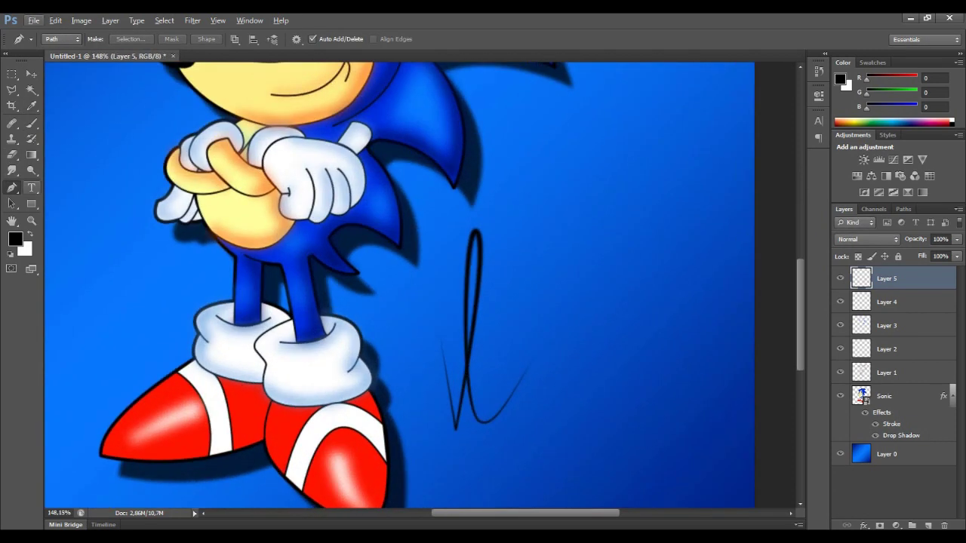
- Add the text 'opes', rotated to follow the signature and placed at its end
{"action": "key", "text": "t"}
{"action": "left_click", "coordinate": [544, 263]}
{"action": "type", "text": "opes"}
{"action": "key", "text": "ctrl+Return"}
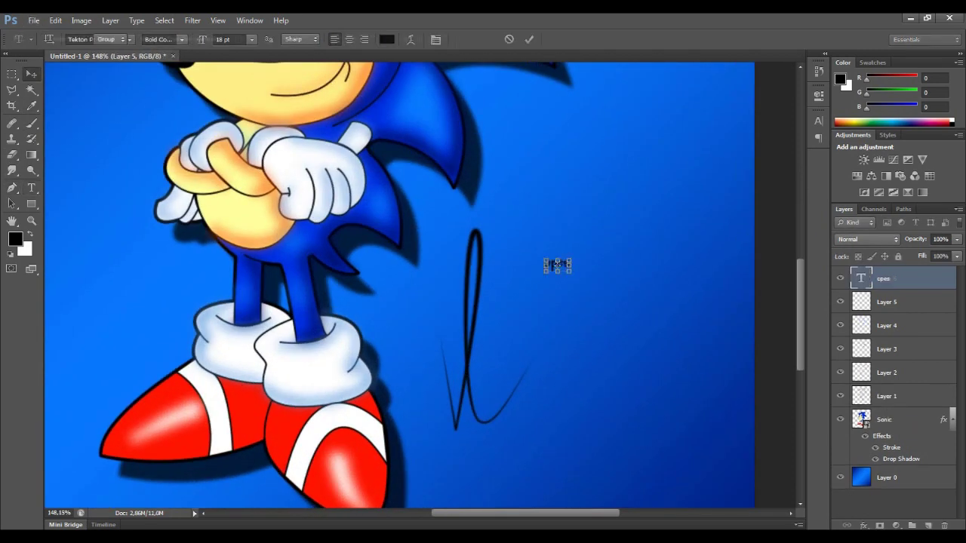
{"action": "key", "text": "ctrl+t"}
{"action": "left_click_drag", "start_coordinate": [592, 254], "coordinate": [574, 226]}
{"action": "left_click_drag", "start_coordinate": [556, 261], "coordinate": [493, 404]}
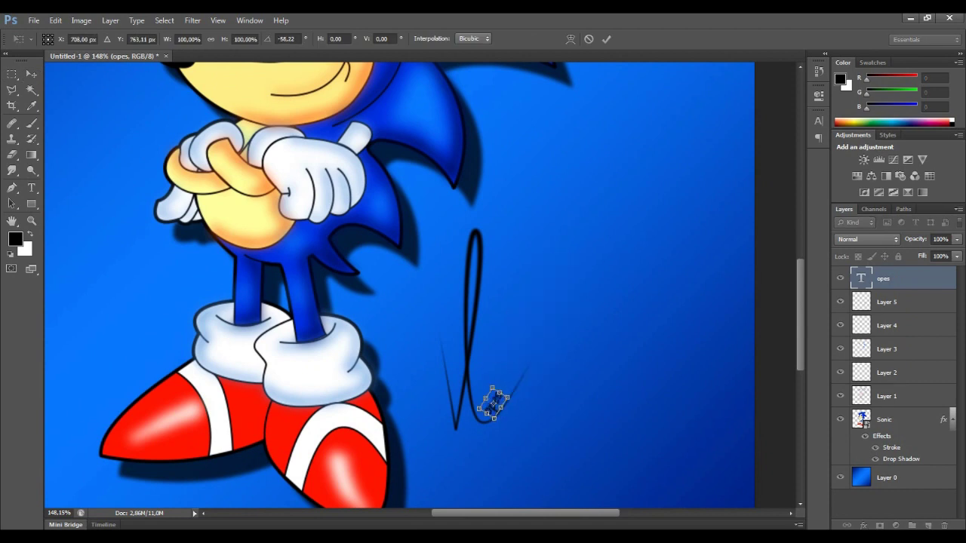
{"action": "key", "text": "Return"}
- Fine-tune the transform on the 'opes' text layer and fit the whole canvas in view
{"action": "scroll", "coordinate": [495, 402], "scroll_direction": "down", "scroll_amount": 5}
{"action": "key", "text": "v"}
{"action": "scroll", "coordinate": [420, 285], "scroll_direction": "up", "scroll_amount": 2}
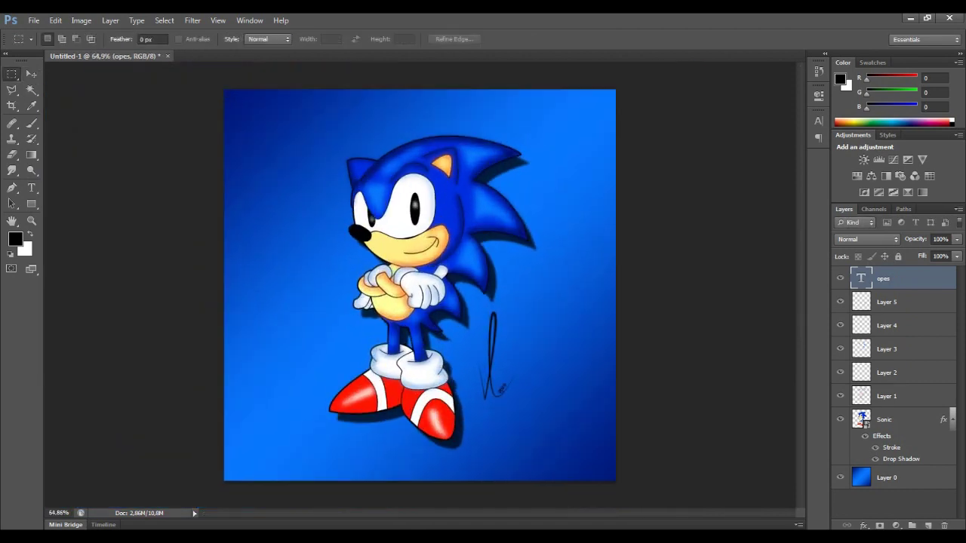
{"action": "left_click", "coordinate": [886, 302], "text": "shift"}
{"action": "key", "text": "ctrl+t"}
{"action": "key", "text": "Escape"}
{"action": "left_click", "coordinate": [886, 278]}
{"action": "key", "text": "ctrl+t"}
{"action": "scroll", "coordinate": [503, 386], "scroll_direction": "up", "scroll_amount": 4}
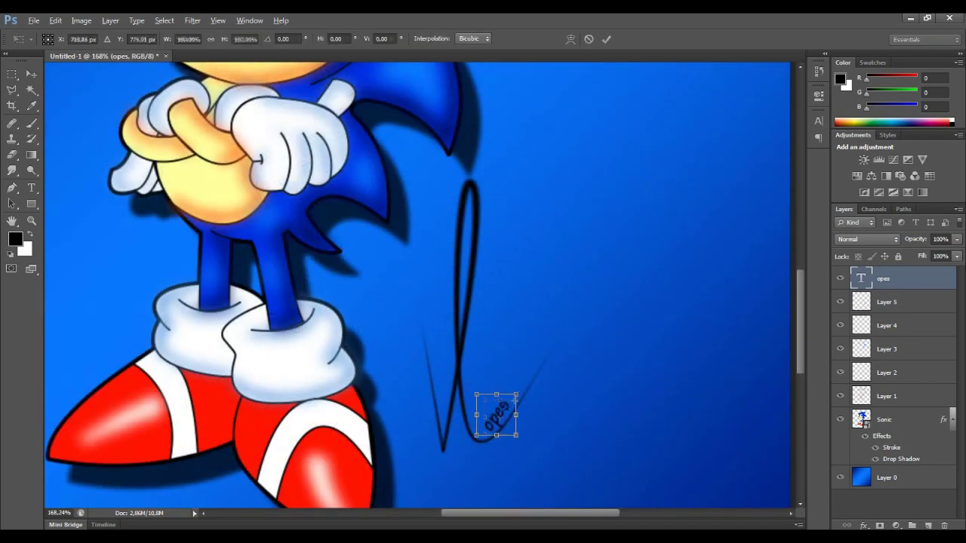
{"action": "key", "text": "Return"}
{"action": "key", "text": "ctrl+0"}
{"action": "key", "text": "m"}
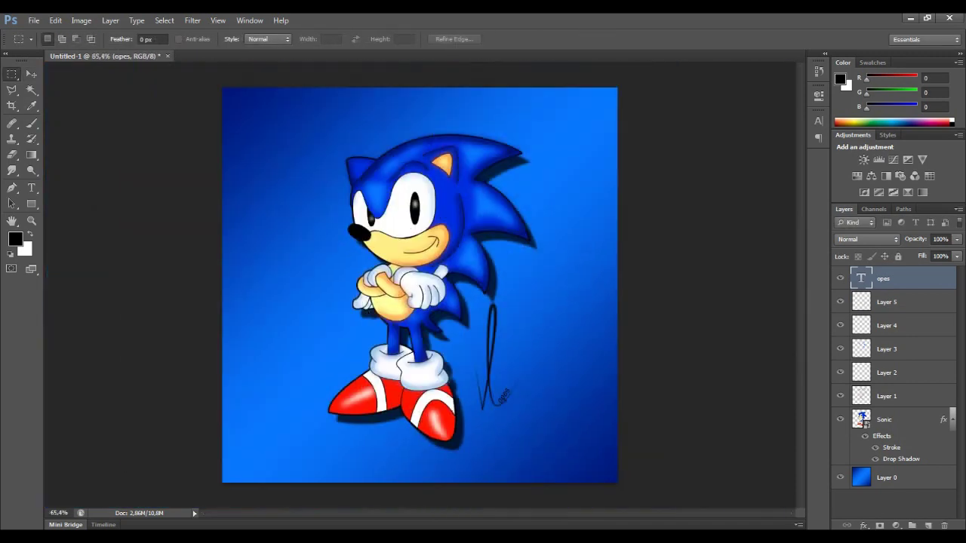